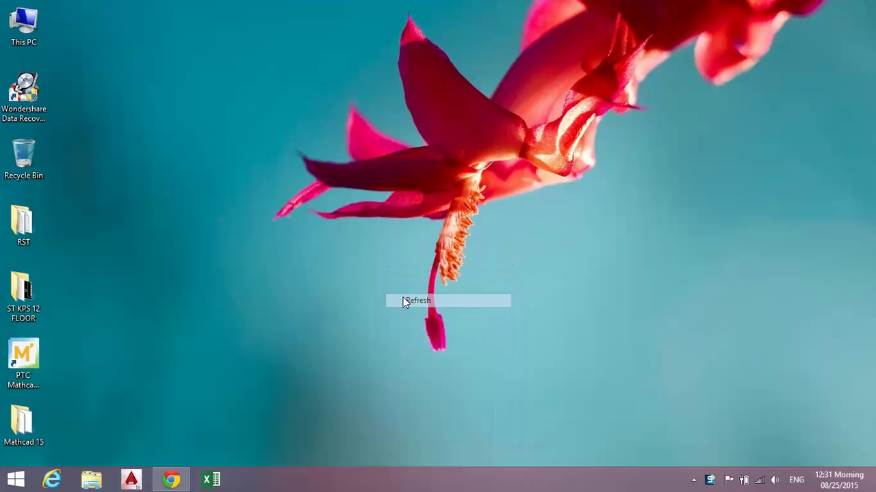
- Open the Mathcad 15 folder from the desktop and maximize its window
click(32, 429)
double_click(32, 428)
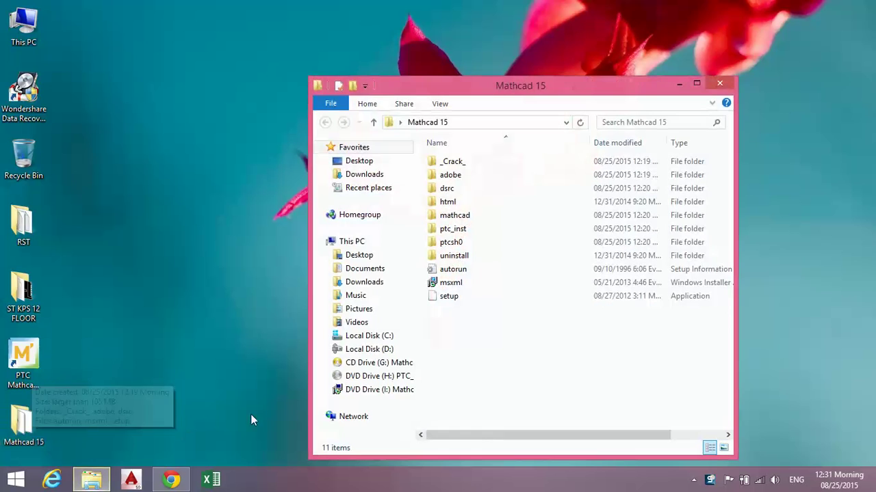
double_click(511, 84)
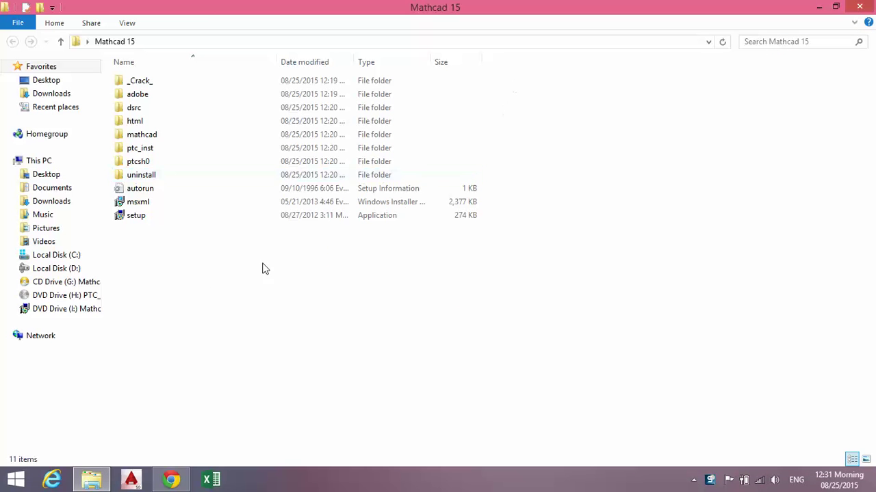
drag(177, 245, 158, 201)
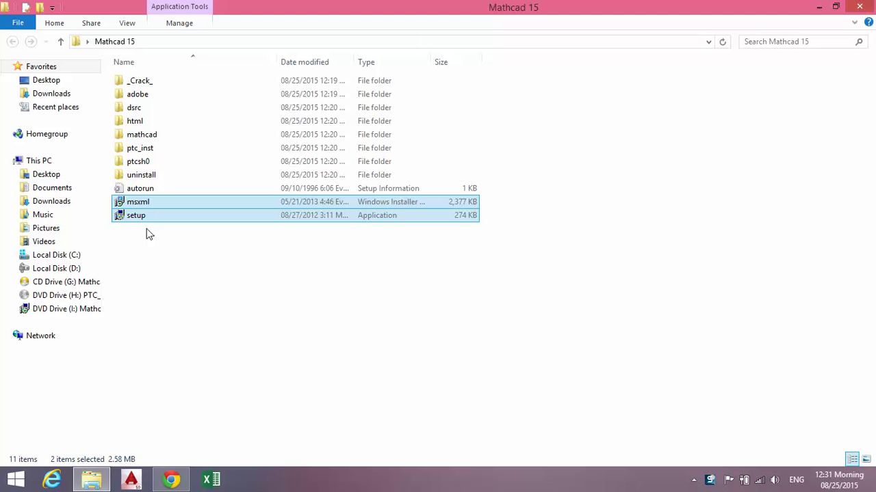
click(175, 251)
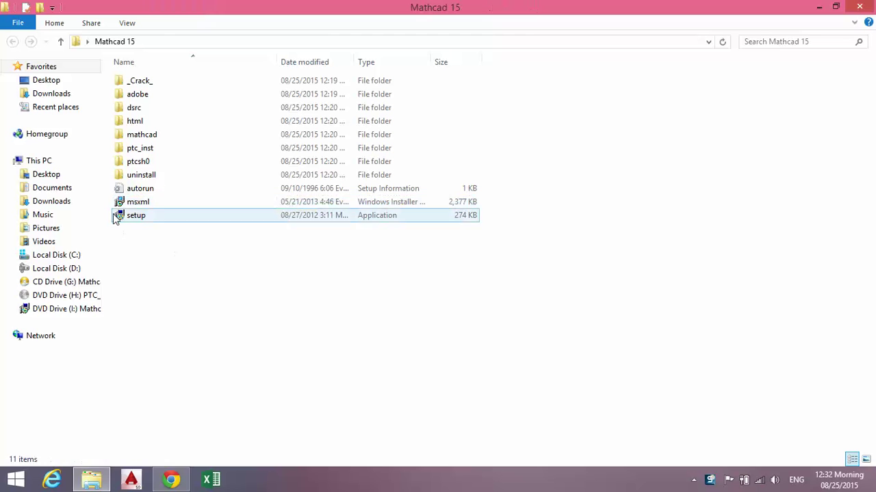
mouse_move(137, 207)
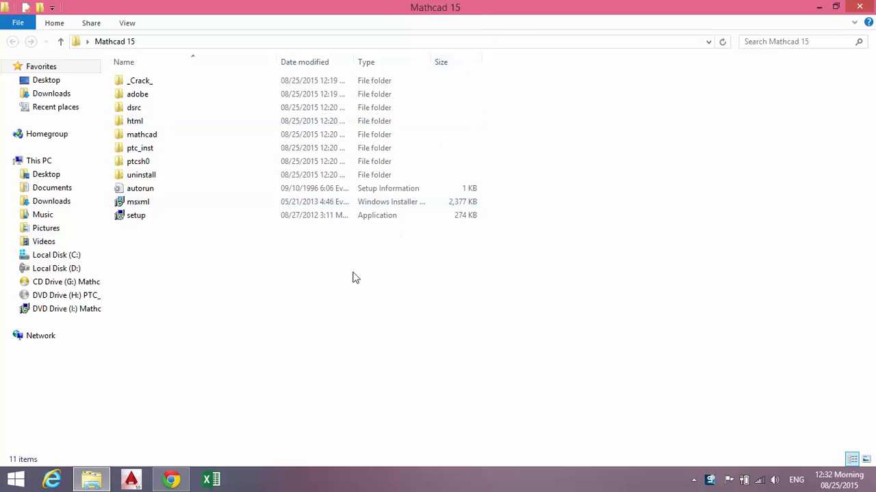
click(130, 203)
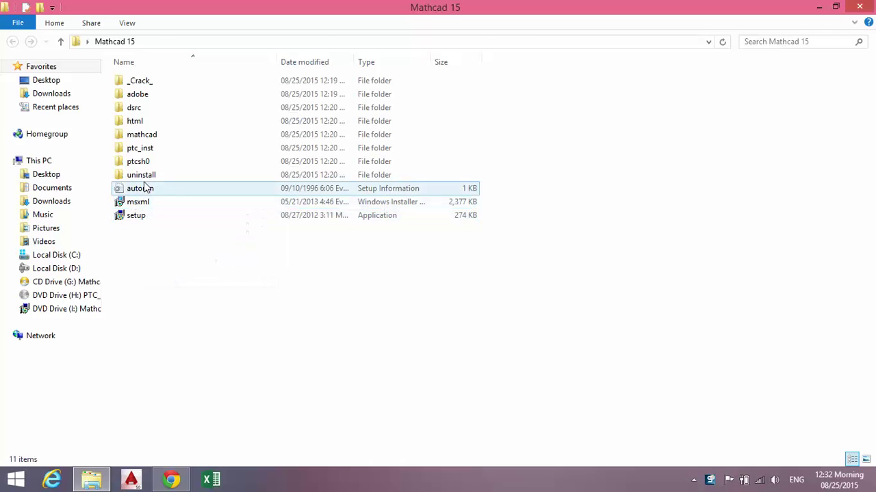
click(155, 257)
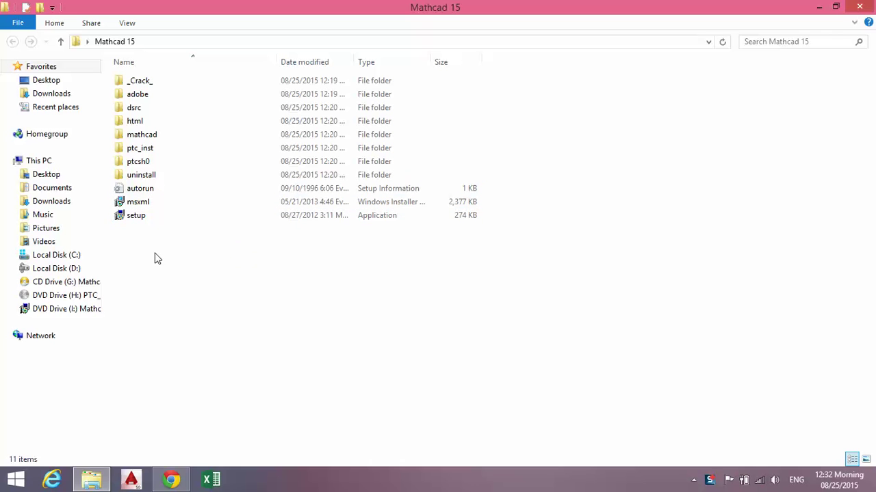
- Launch the msxml installer from the Mathcad 15 folder and accept the MSXML 4.0 SP3 Parser license terms
click(143, 216)
click(142, 205)
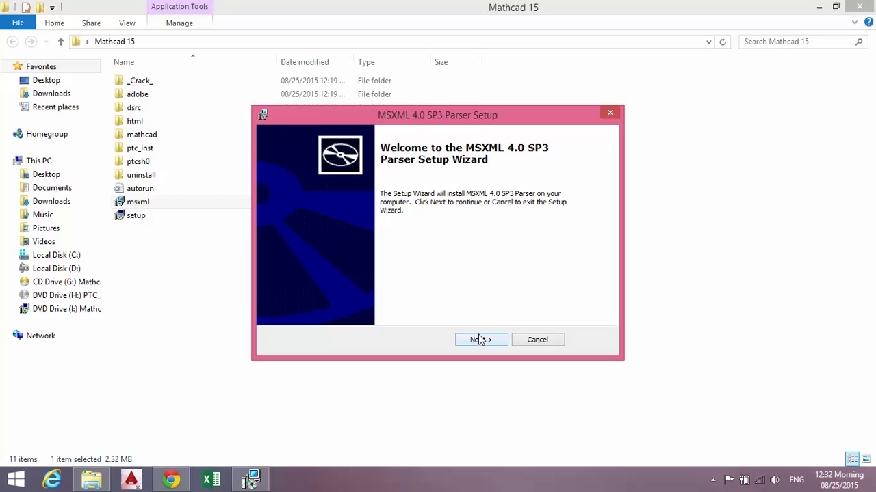
click(479, 340)
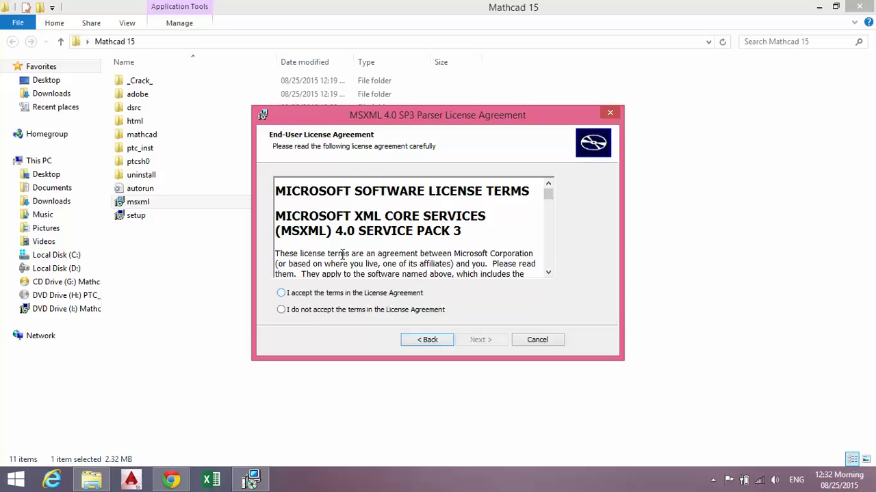
drag(287, 195, 292, 195)
click(509, 193)
click(281, 293)
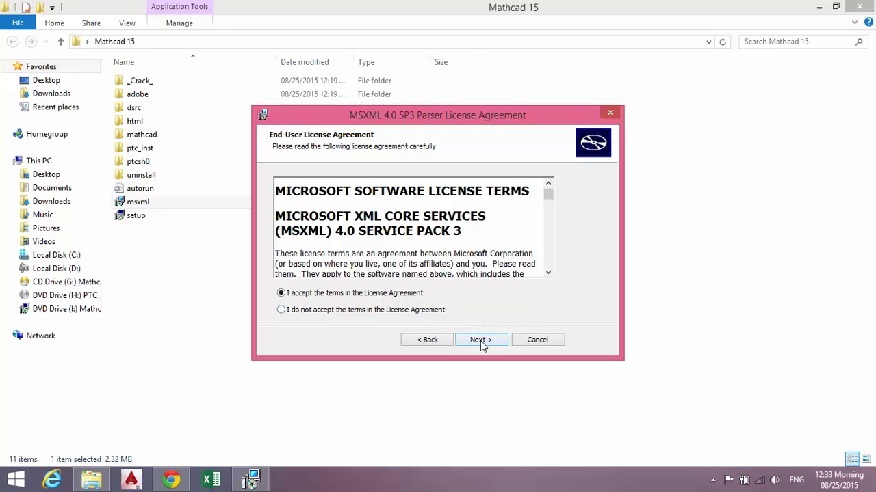
click(479, 342)
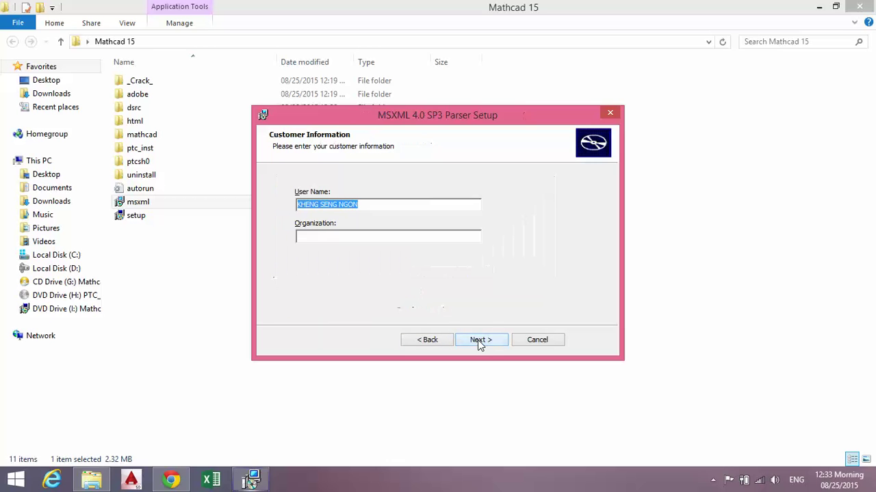
- Enter home as the organization and install MSXML 4.0 with the Install Now setup type
click(331, 234)
text(home)
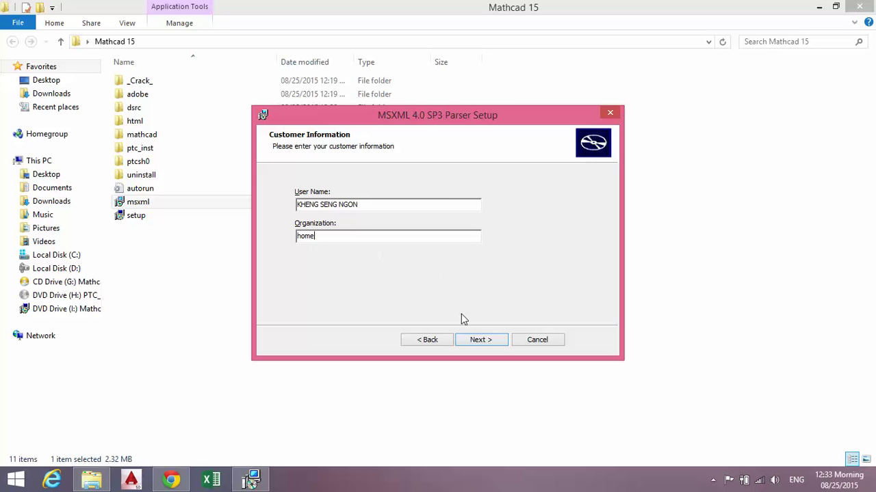
click(479, 340)
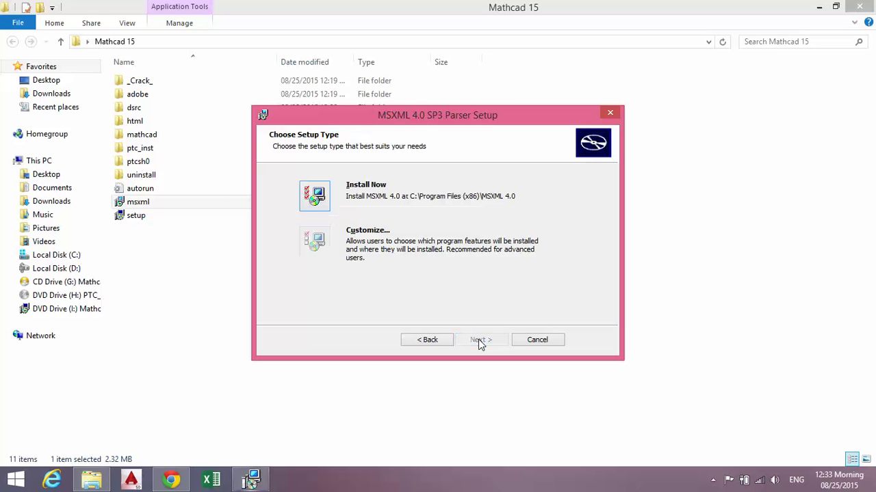
click(319, 199)
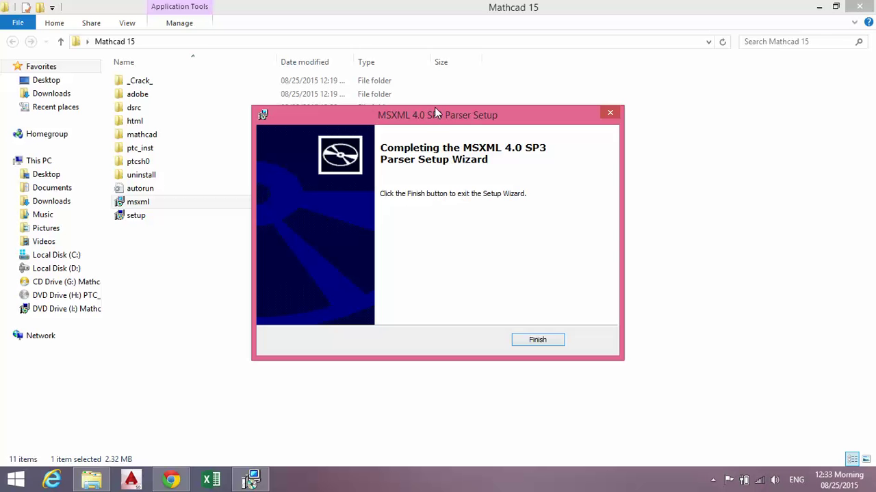
- Finish and exit the MSXML 4.0 SP3 Parser setup wizard
drag(434, 118, 430, 95)
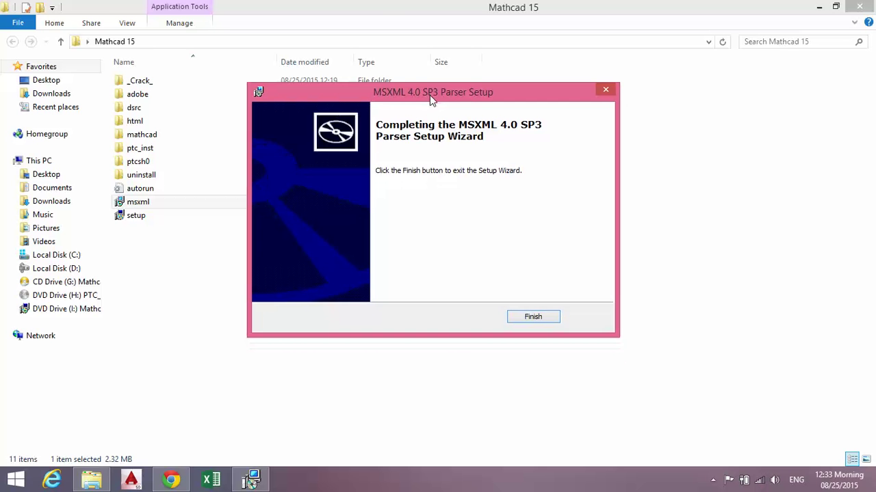
click(528, 318)
click(497, 309)
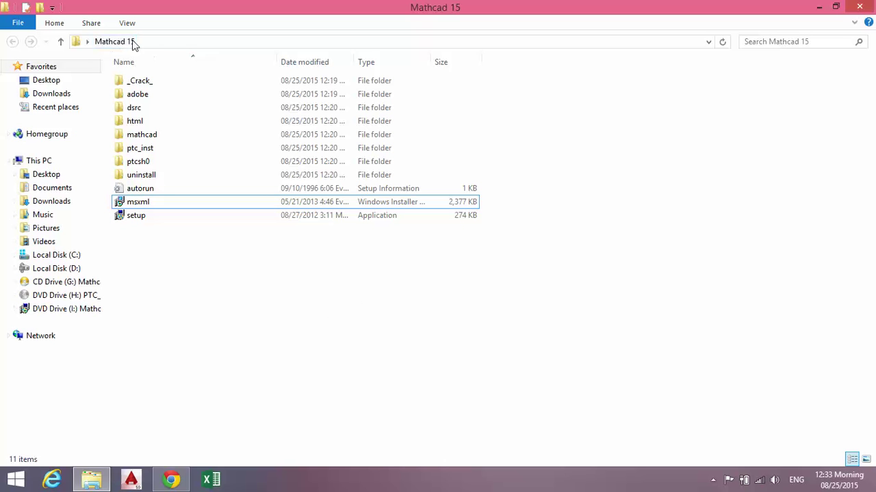
- Launch setup from the Mathcad 15 folder and accept the PTC customer agreement
double_click(142, 217)
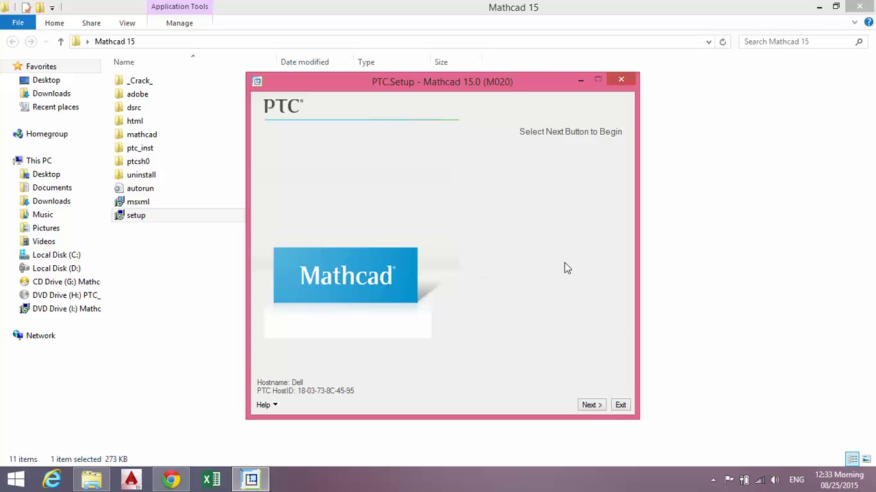
click(588, 405)
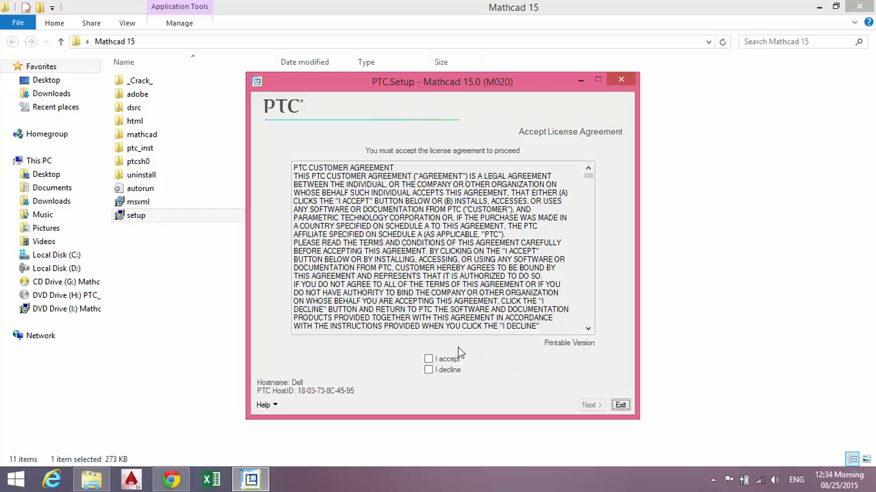
click(430, 359)
click(598, 407)
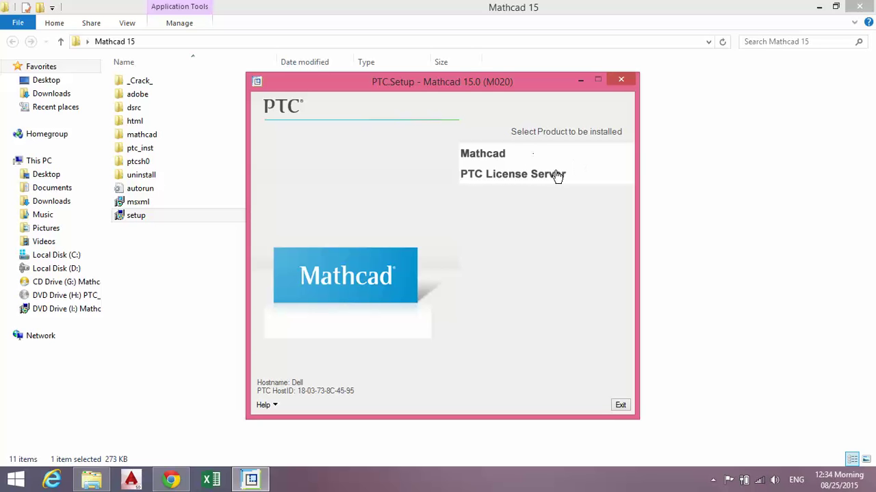
- Choose Mathcad as the product to install, with the Trial/New License type and a Custom installation
click(480, 154)
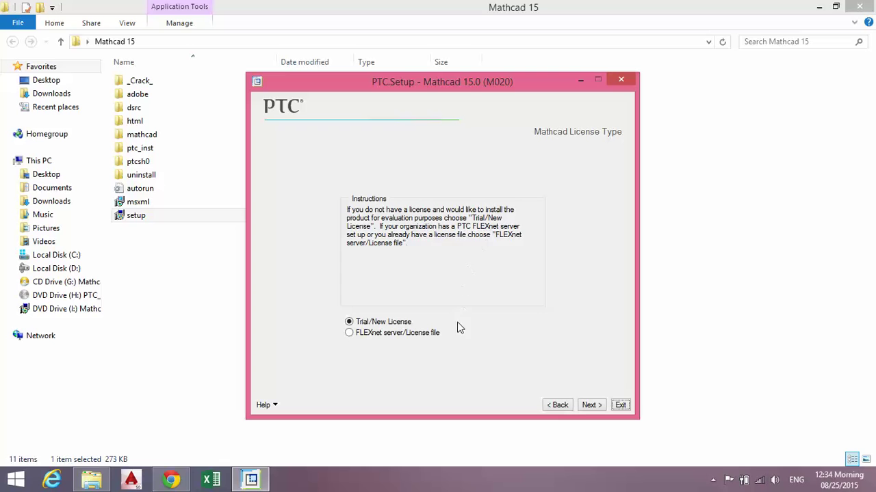
click(393, 322)
click(588, 405)
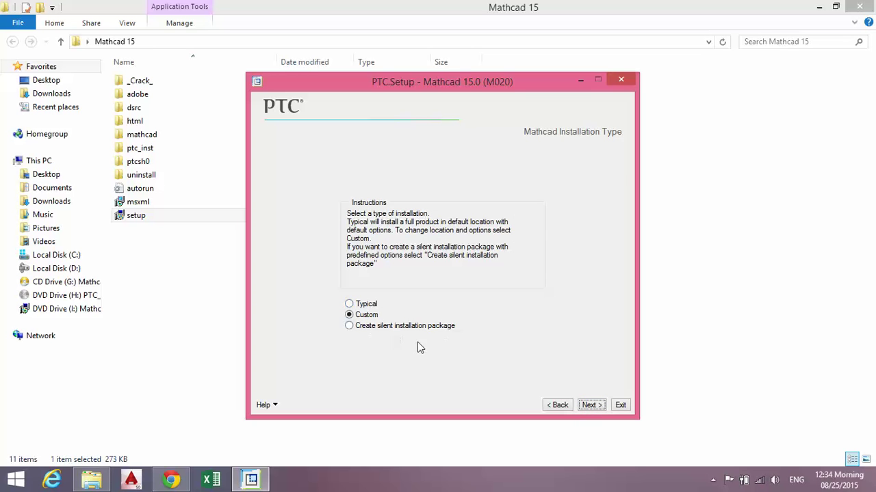
click(588, 406)
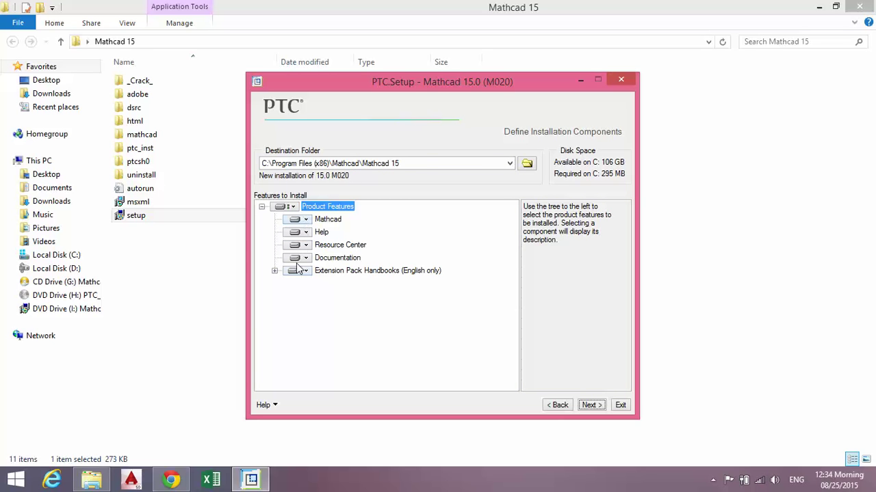
- Keep the destination folder C:\Program Files (x86)\Mathcad\Mathcad 15 and the default features, and proceed to the reference paths
click(296, 163)
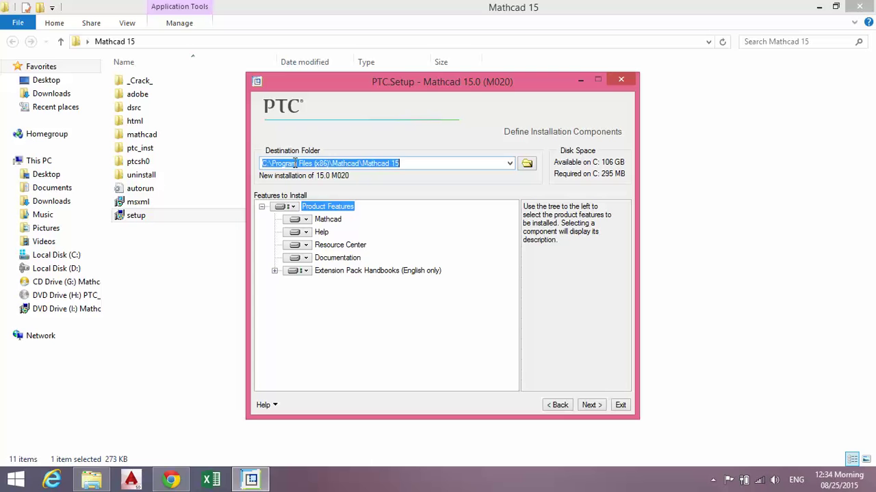
click(403, 165)
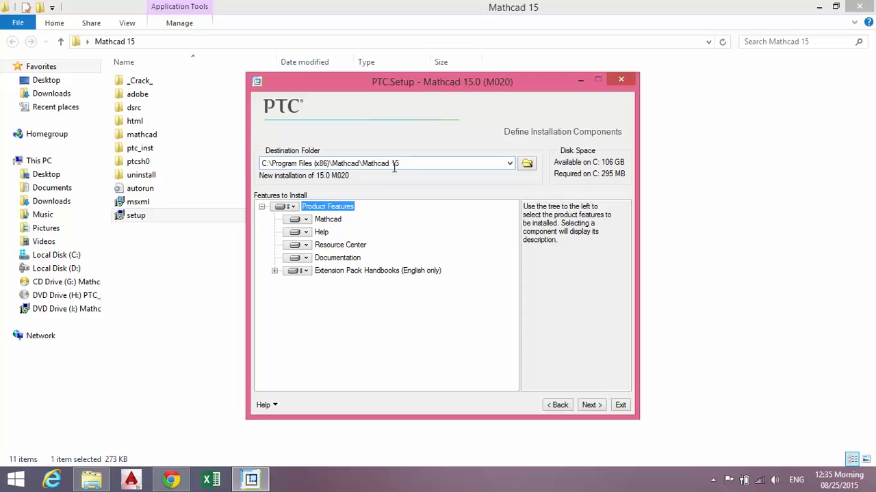
click(323, 164)
drag(430, 164, 266, 176)
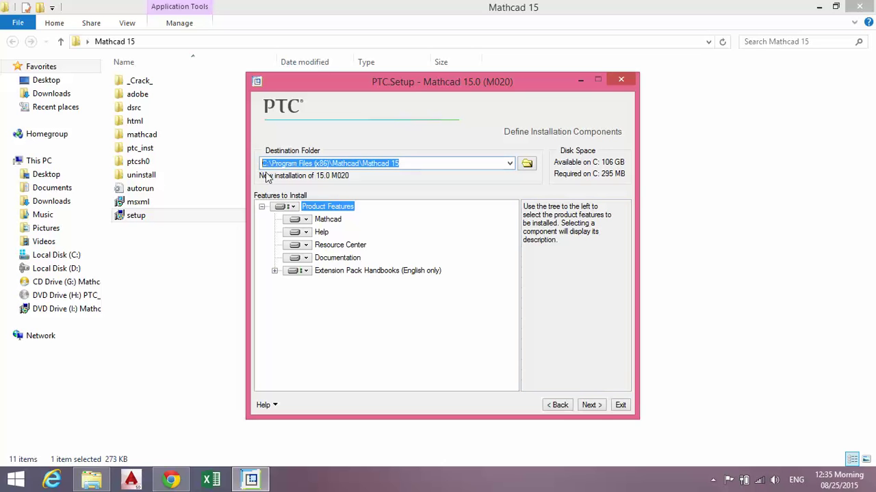
click(483, 284)
click(592, 406)
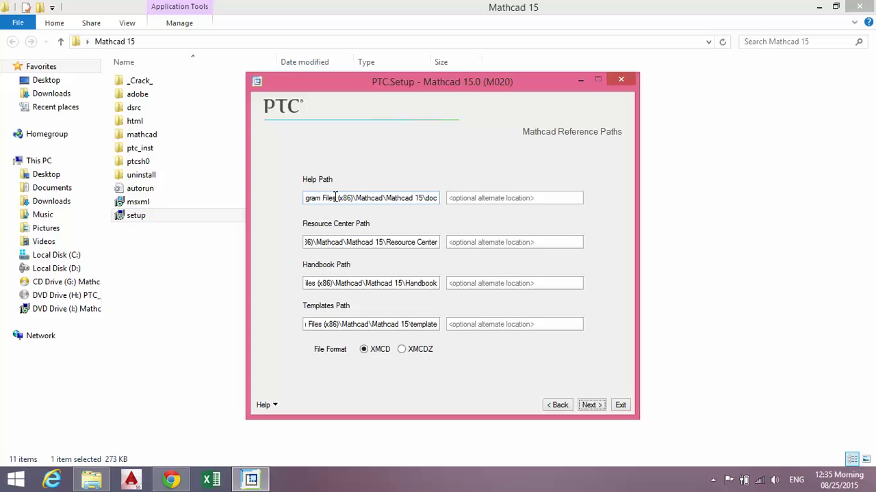
- Keep the default reference paths and XMCD file format, and install Mathcad with Desktop, Start Menu and Quick Launch shortcuts
click(518, 239)
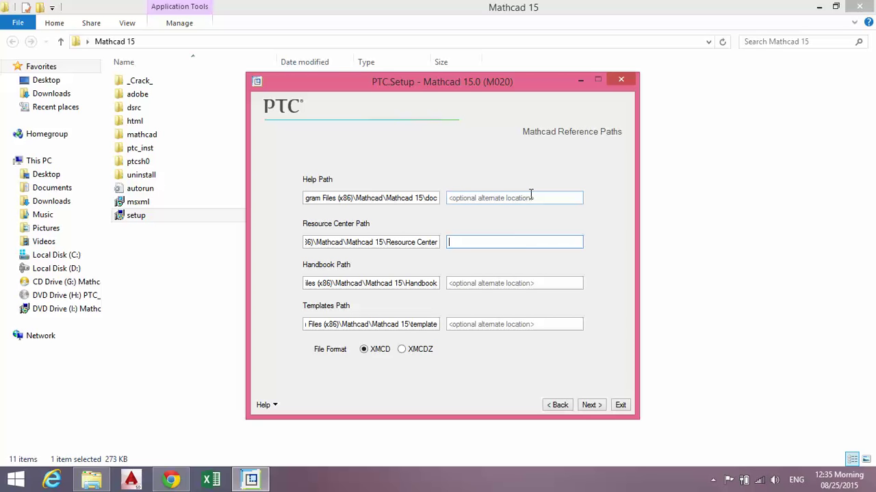
click(589, 405)
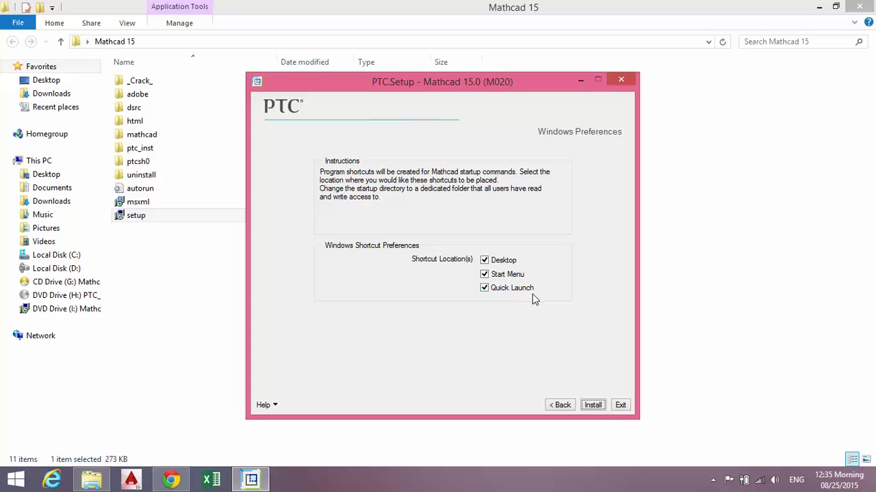
click(592, 405)
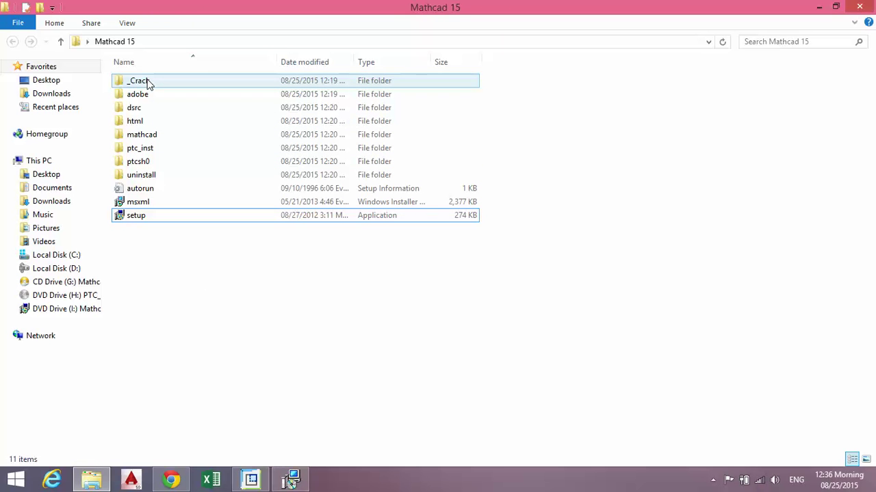
- Copy the _Crack_ folder from the Mathcad 15 folder to the desktop, closing the folder window
click(150, 82)
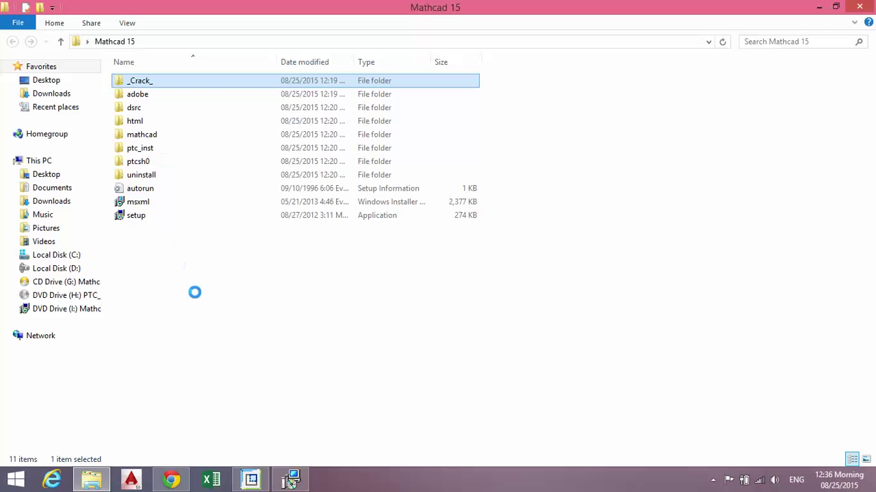
key(shift+F10)
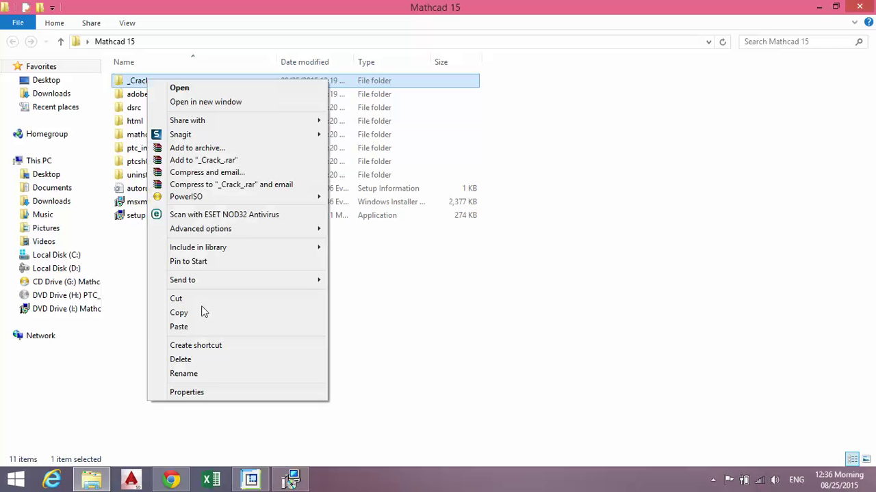
click(196, 313)
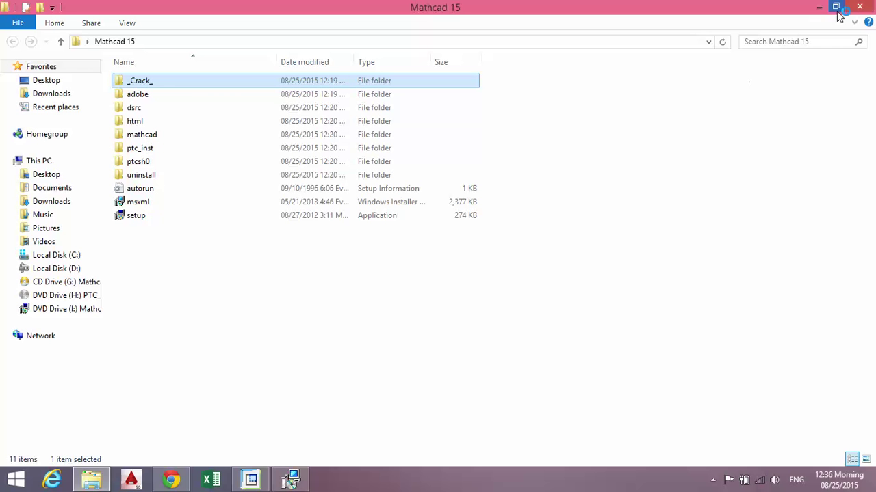
click(859, 6)
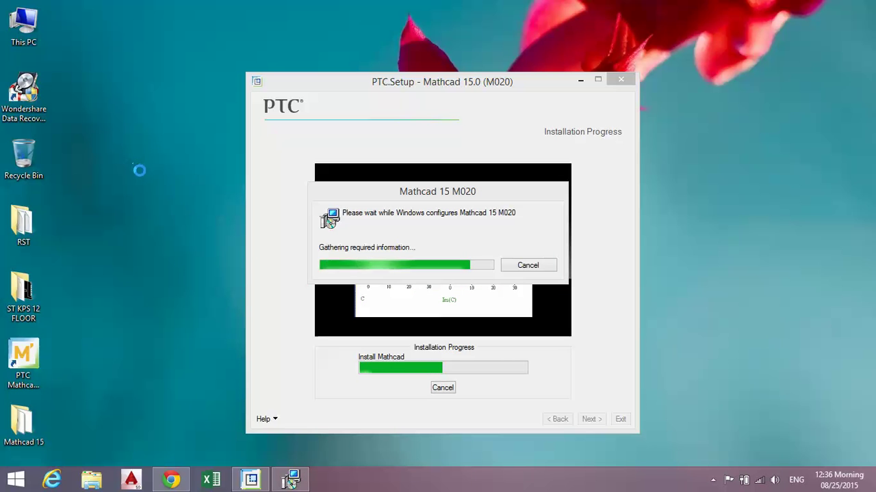
right_click(114, 104)
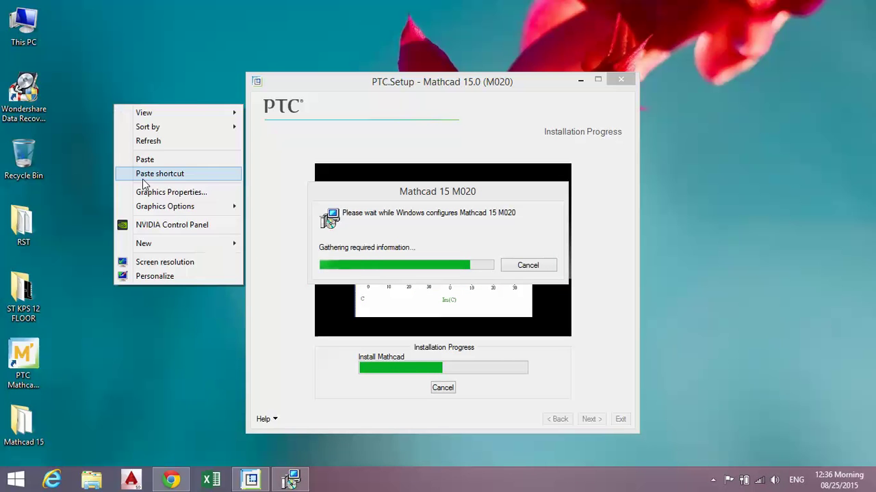
click(151, 161)
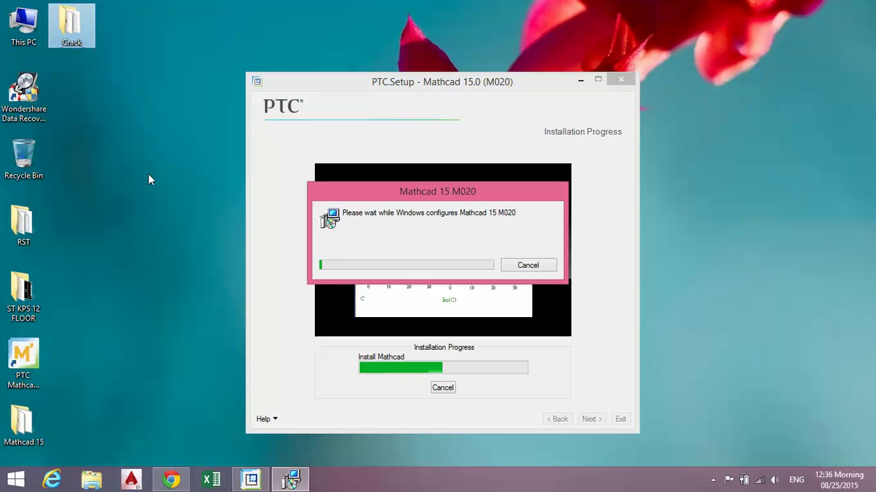
click(149, 173)
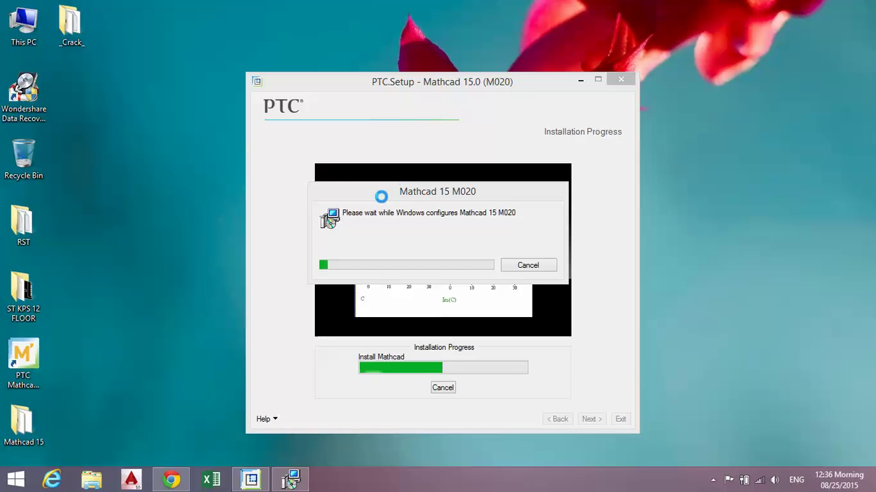
right_click(179, 154)
click(194, 179)
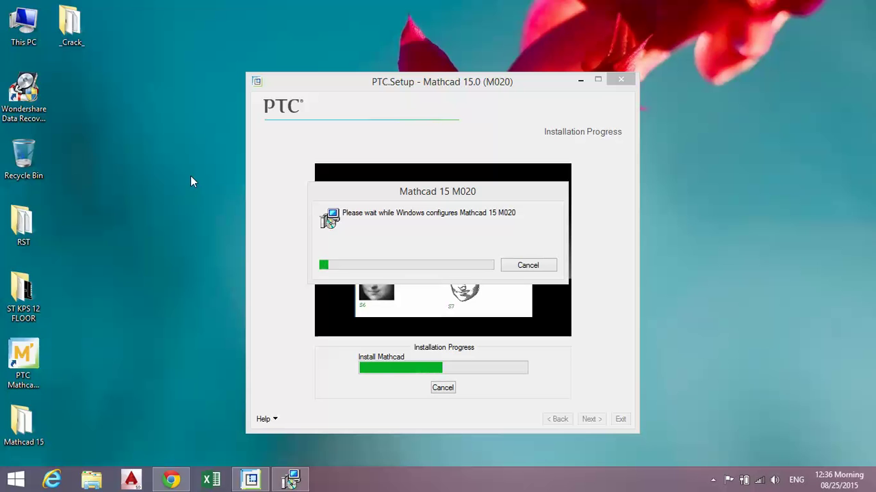
- Open the _Crack_ folder on the desktop and examine its files, including the contents of the zipped _Crack_ archive
click(80, 28)
double_click(78, 45)
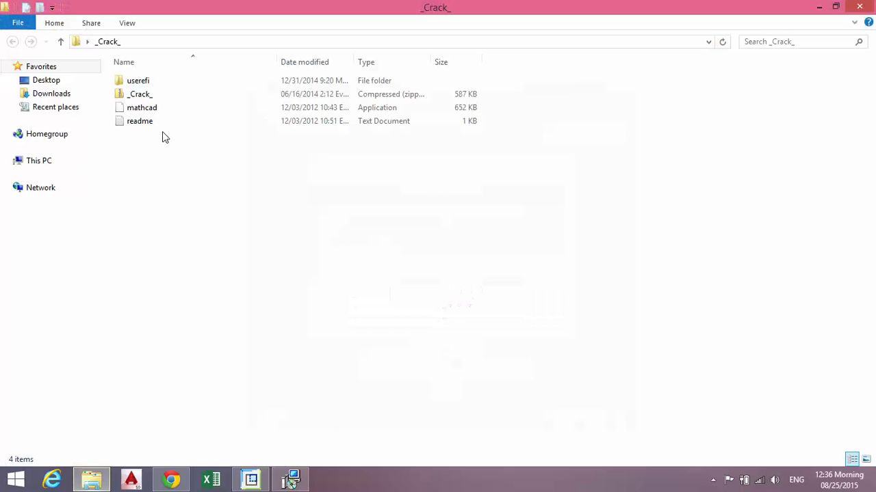
drag(199, 176, 172, 135)
click(150, 98)
click(147, 83)
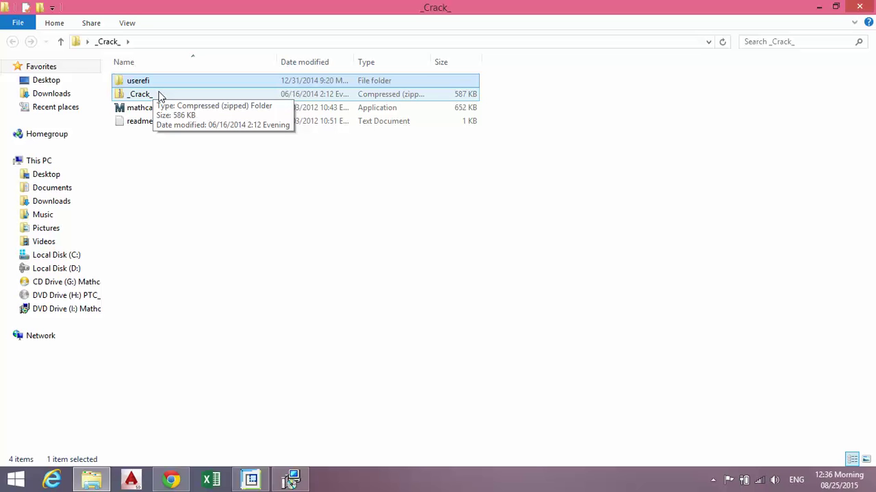
ctrl+click(151, 109)
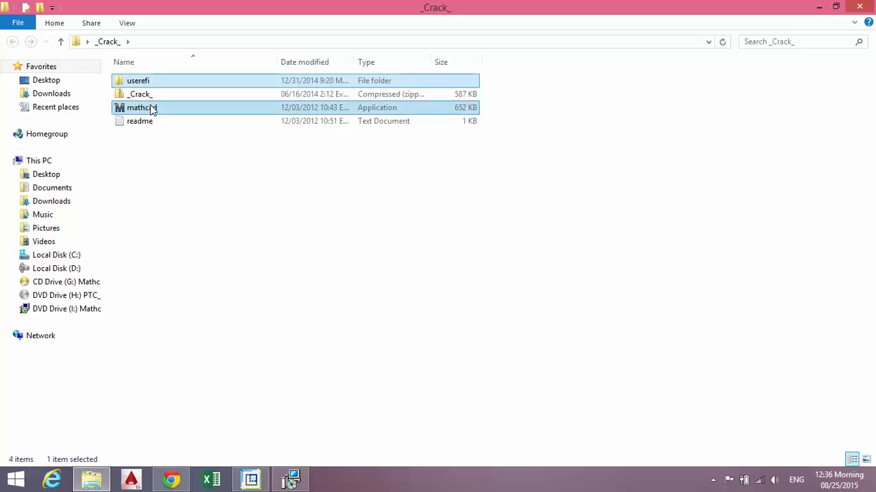
click(154, 121)
click(156, 110)
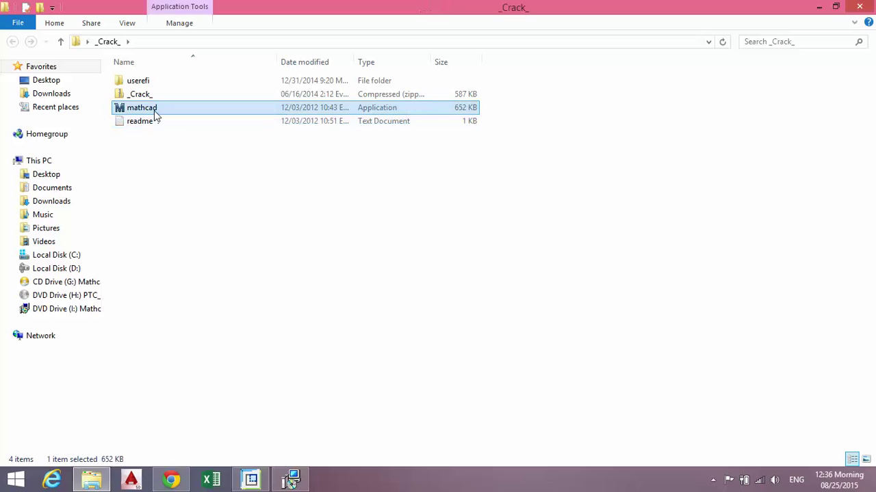
ctrl+click(141, 84)
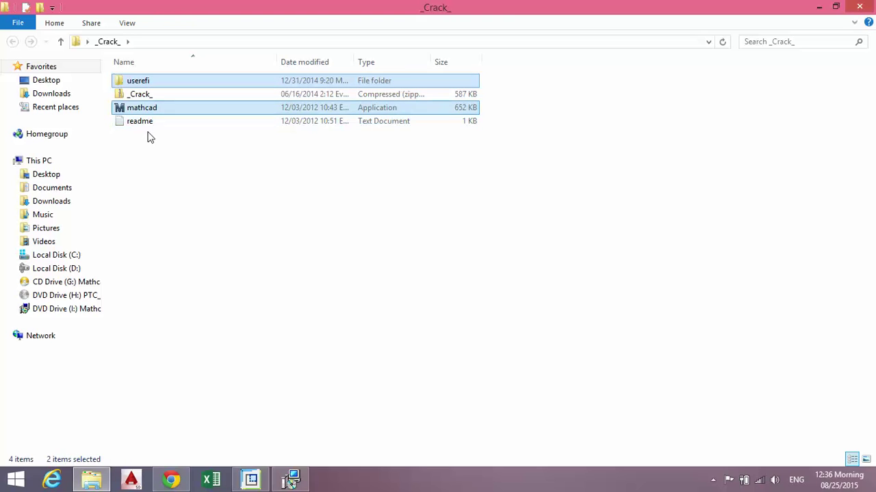
click(150, 135)
double_click(146, 95)
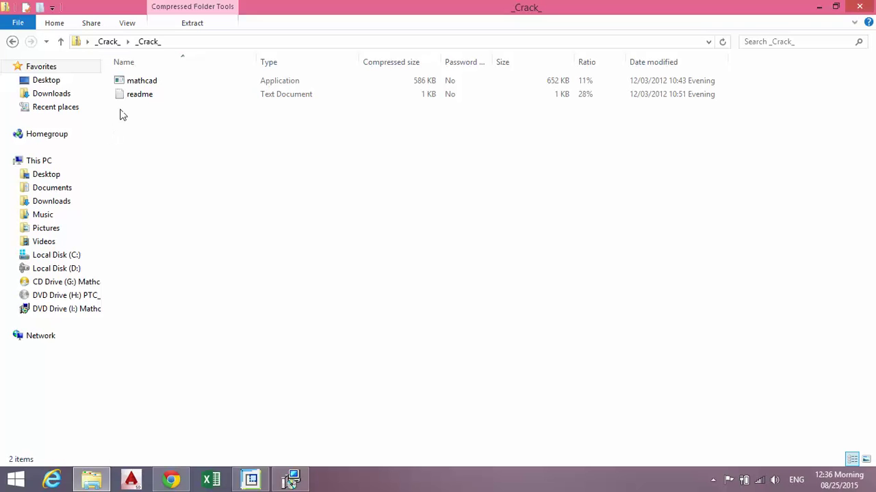
click(14, 41)
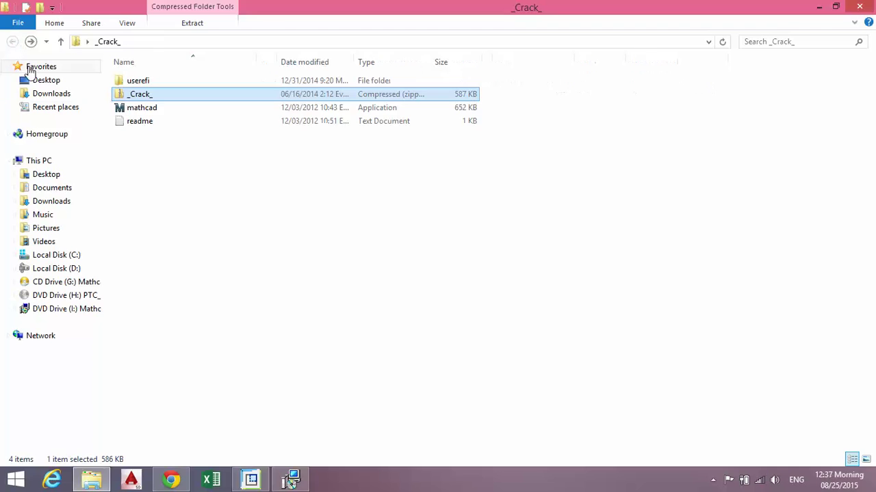
- Copy the mathcad application and the userefi folder from the _Crack_ folder, and close the folder window
click(154, 109)
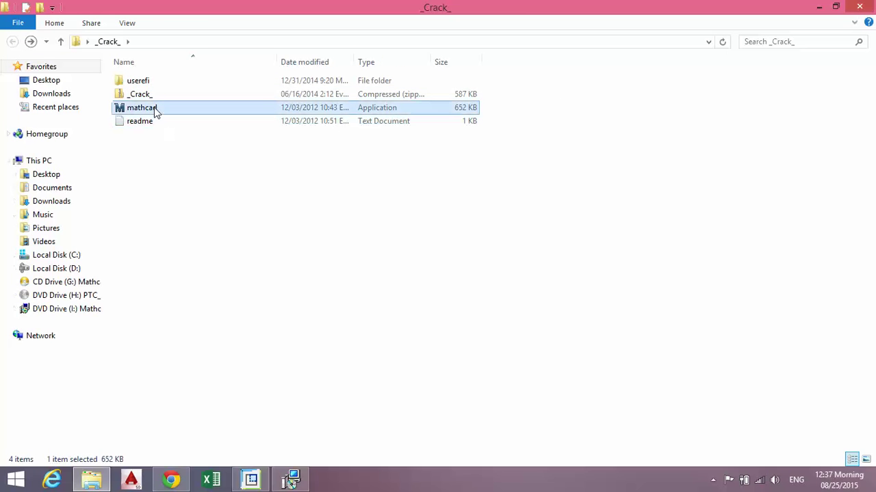
ctrl+click(148, 83)
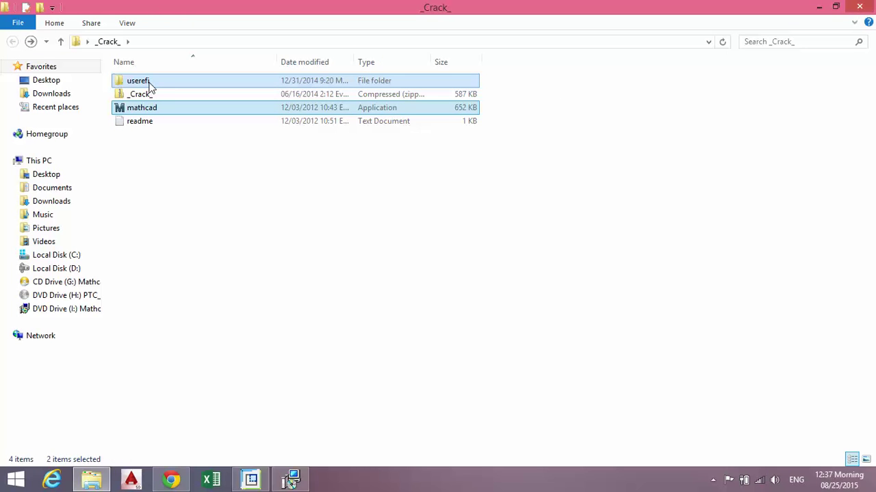
right_click(149, 84)
click(186, 301)
click(861, 6)
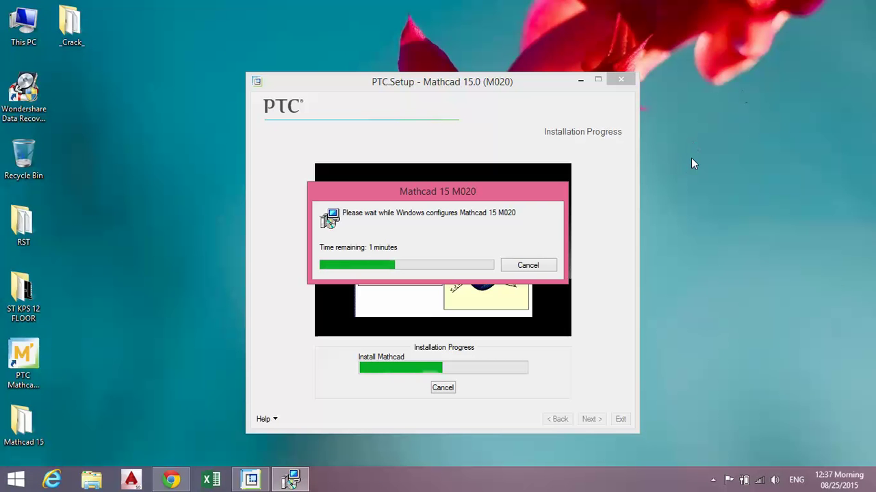
right_click(705, 92)
click(721, 130)
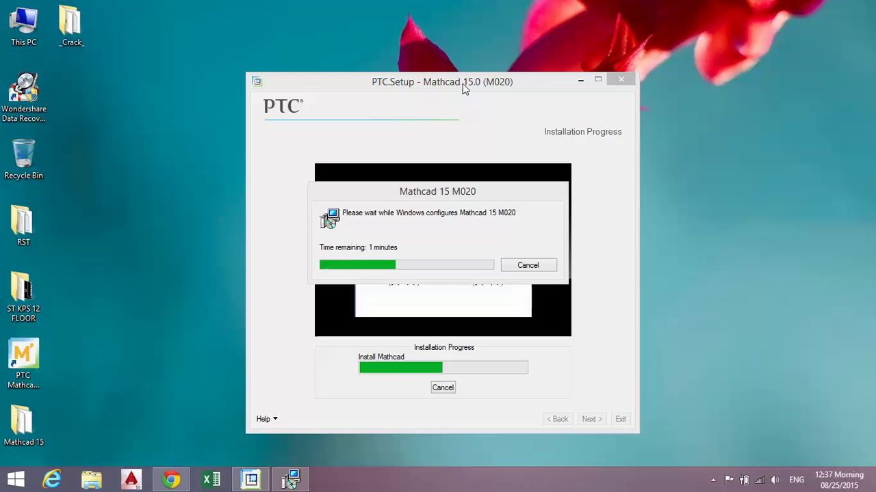
right_click(725, 77)
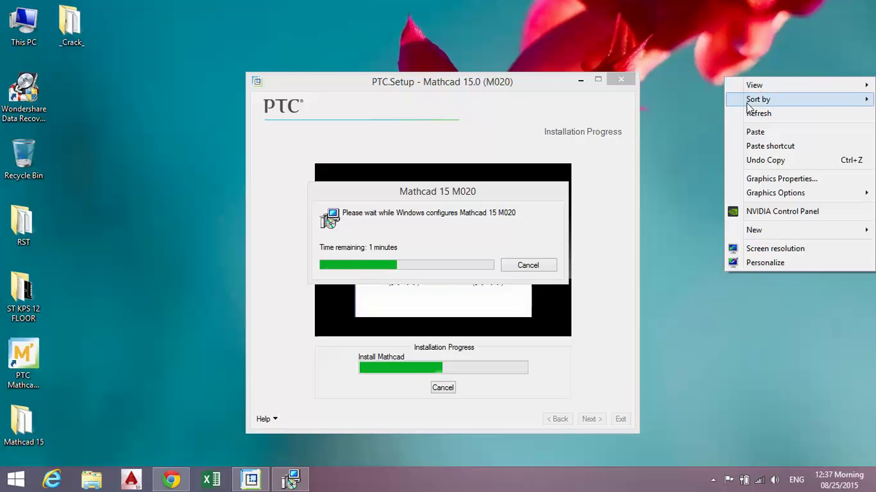
click(749, 112)
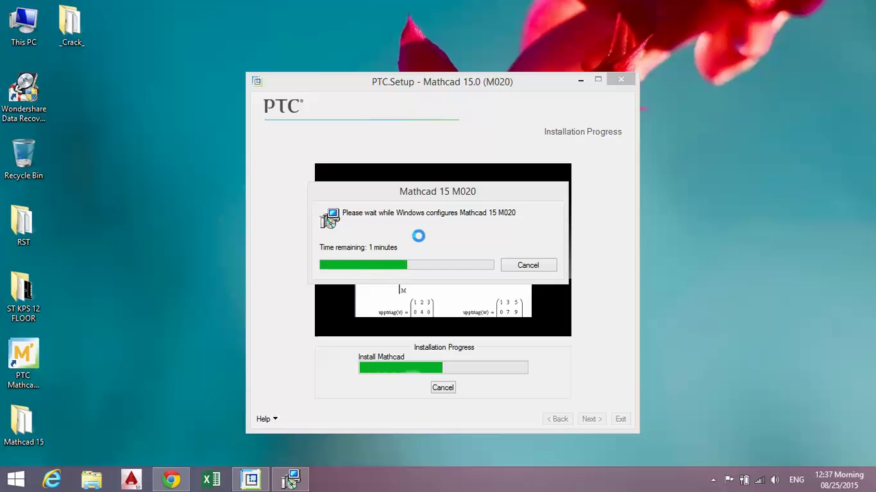
right_click(729, 166)
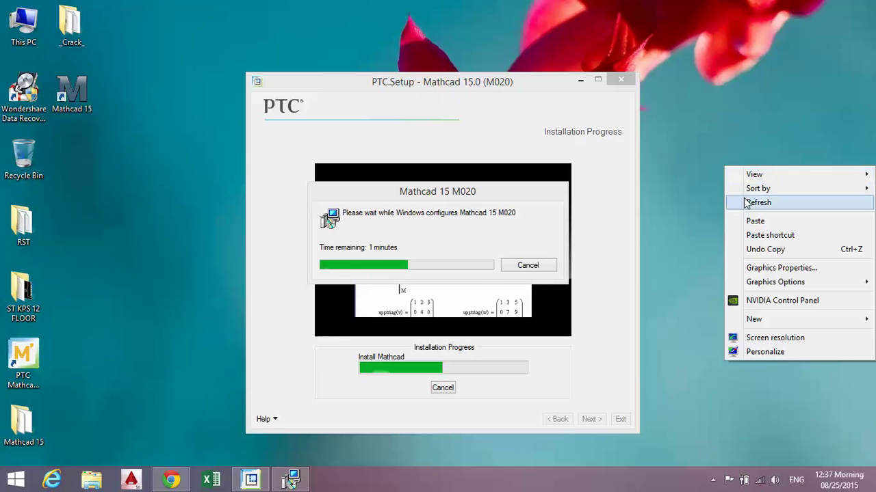
click(745, 200)
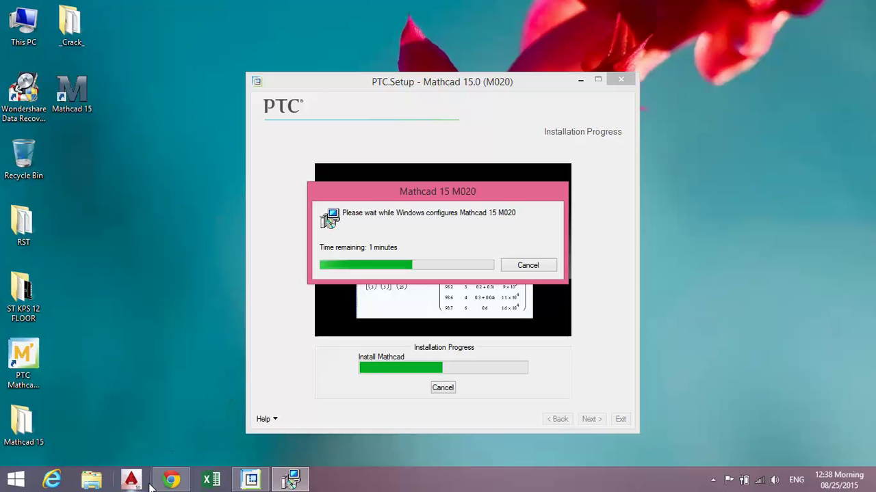
- Switch to Chrome, load youtube.com in a new tab, close the YouTube upload tab and minimize the browser
click(171, 480)
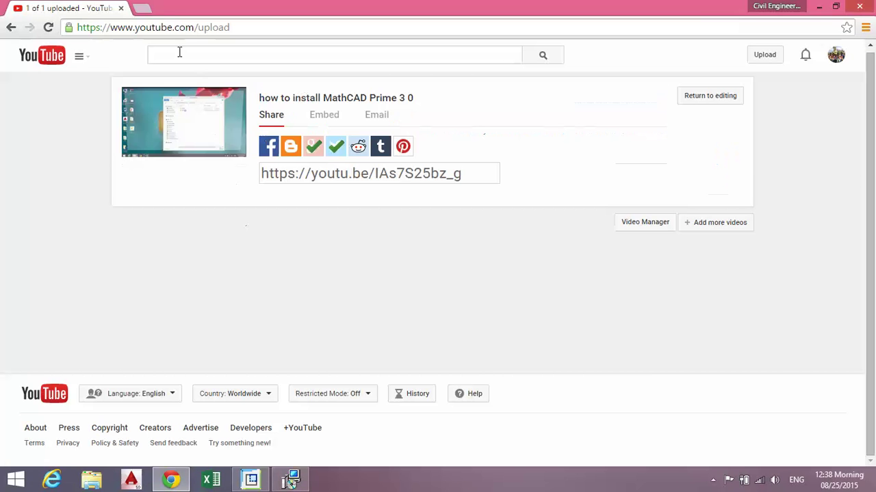
click(144, 9)
click(152, 29)
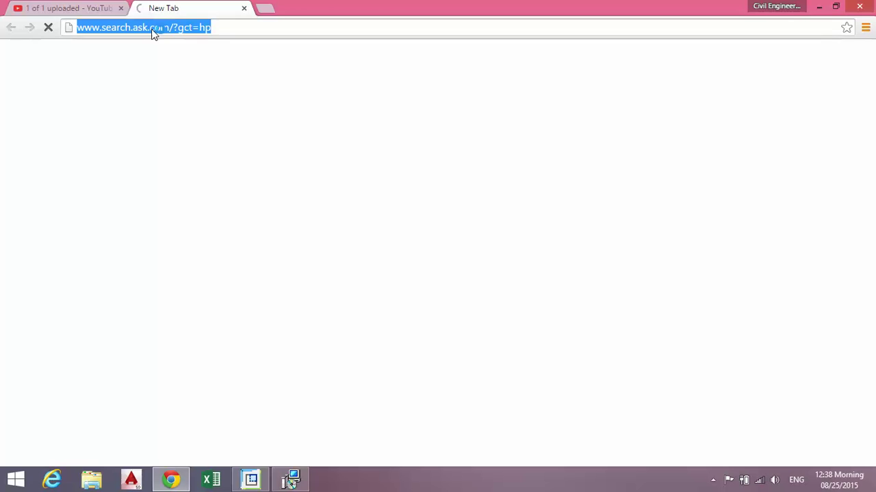
text(youtube.com)
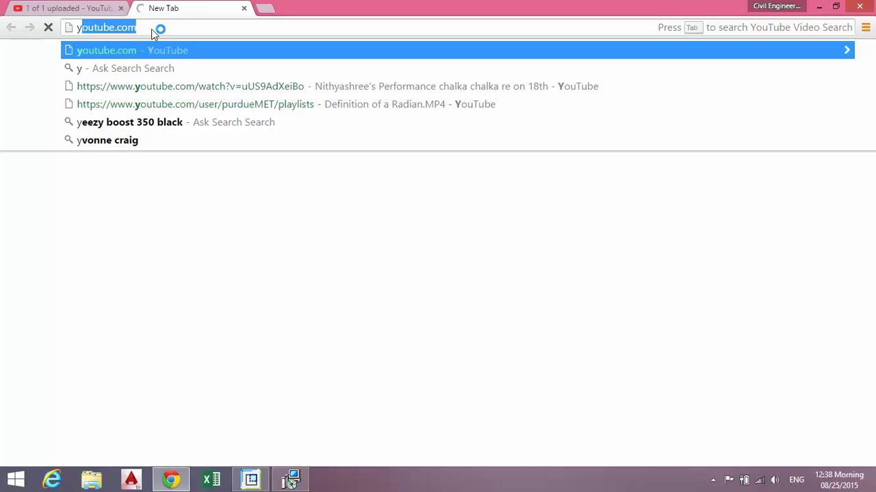
key(Return)
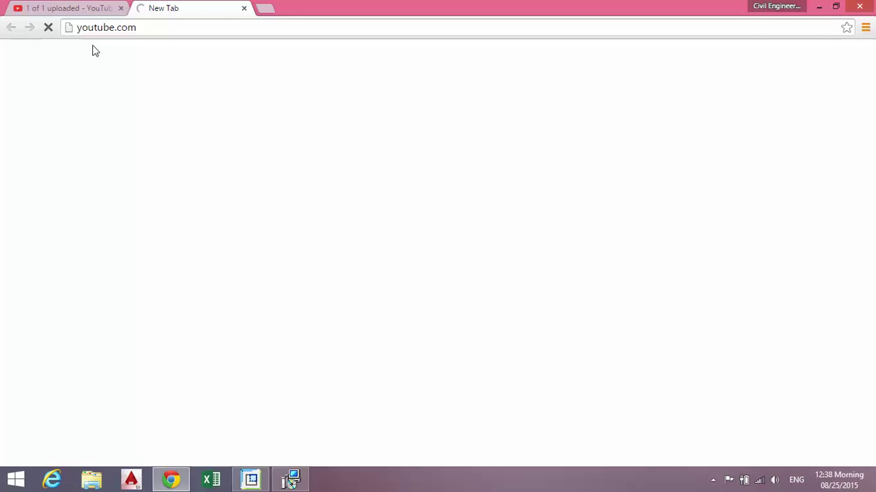
click(121, 8)
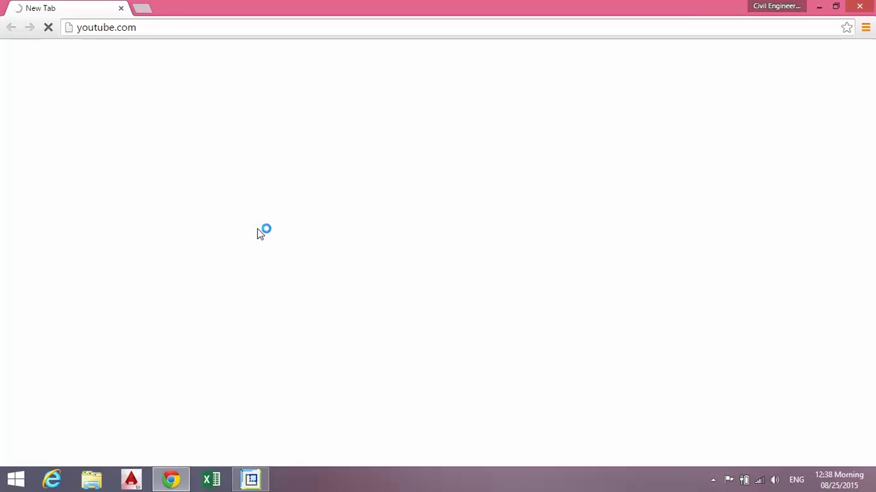
click(819, 7)
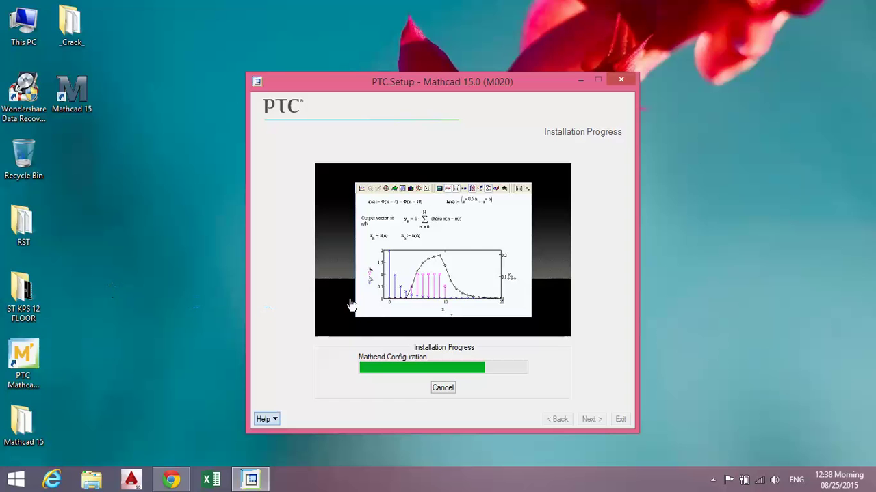
- Restore Chrome snapped to the right half of the desktop and place the PTC.Setup window beside it
click(171, 479)
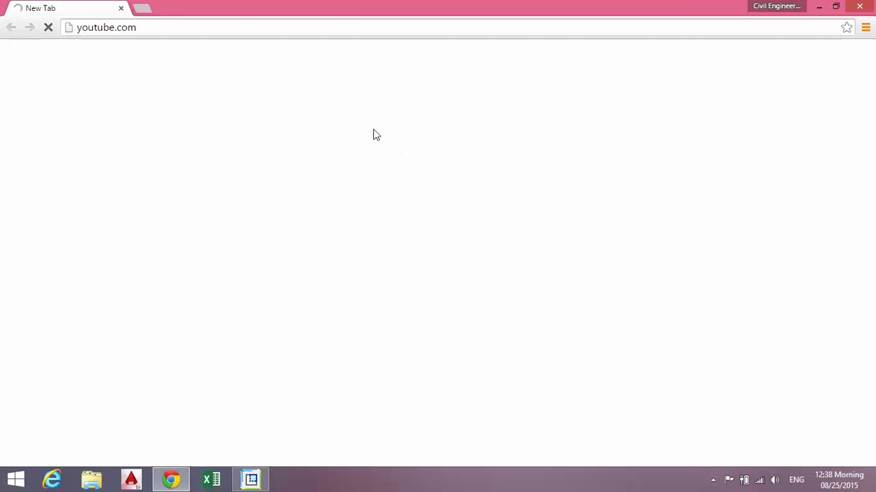
key(super+Down)
key(super+Right)
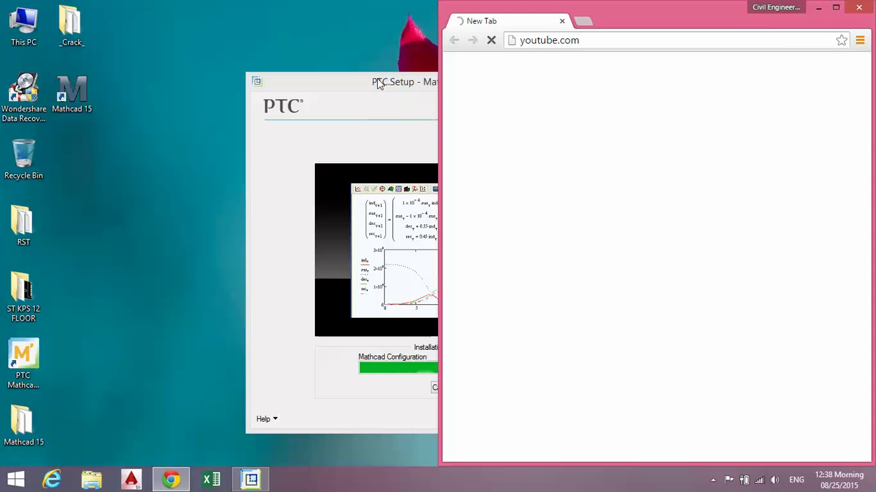
drag(377, 78, 156, 39)
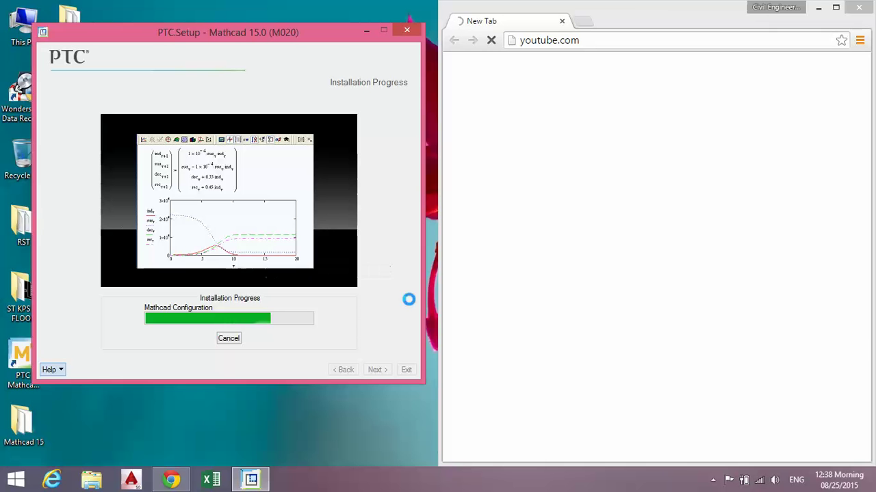
- Load youtube.com in a fresh tab in place of the stalled one, and move the Mathcad License Setup window clear of the browser
click(582, 21)
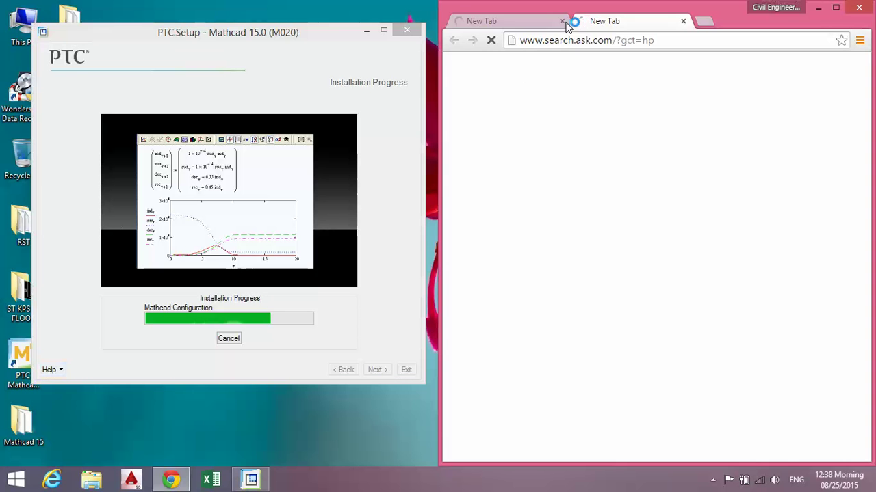
click(561, 21)
click(559, 40)
text(youtube.com)
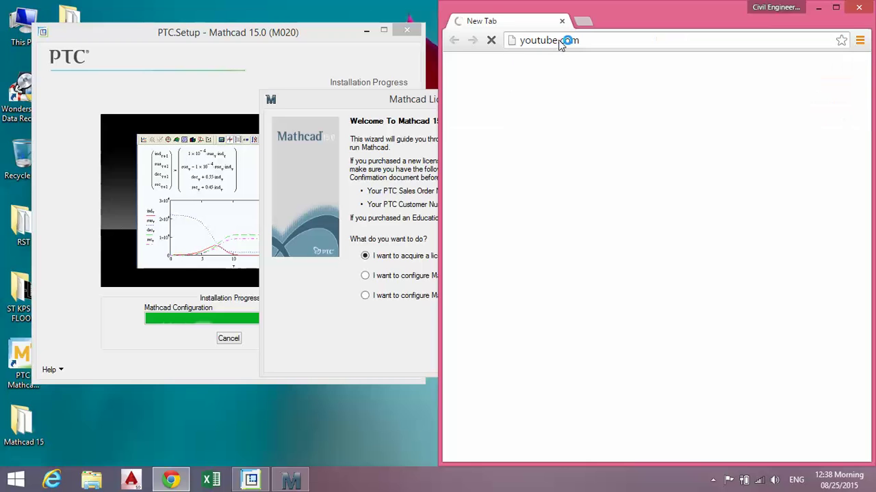
key(Return)
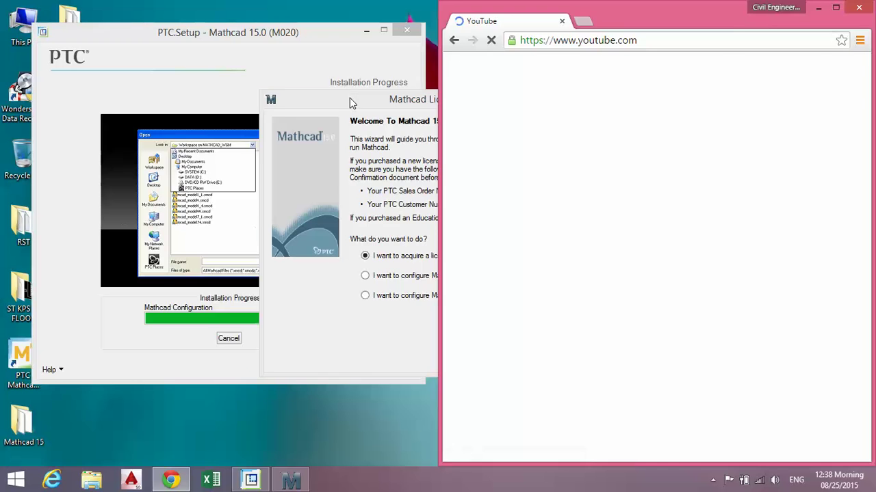
drag(350, 100, 247, 66)
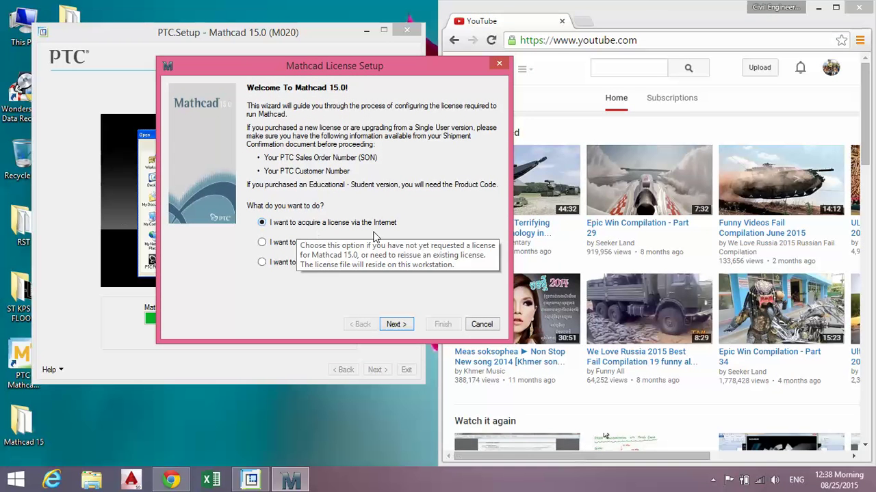
- Search YouTube for "civil engineering cambodia"
click(610, 13)
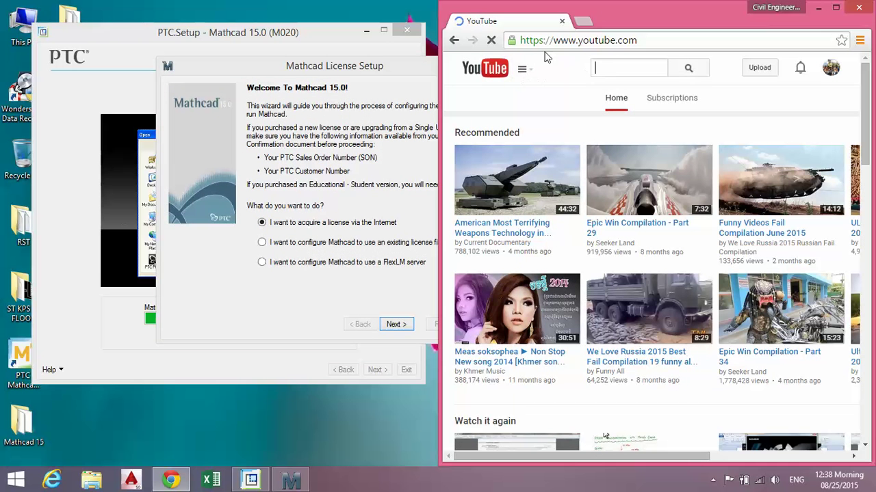
click(625, 65)
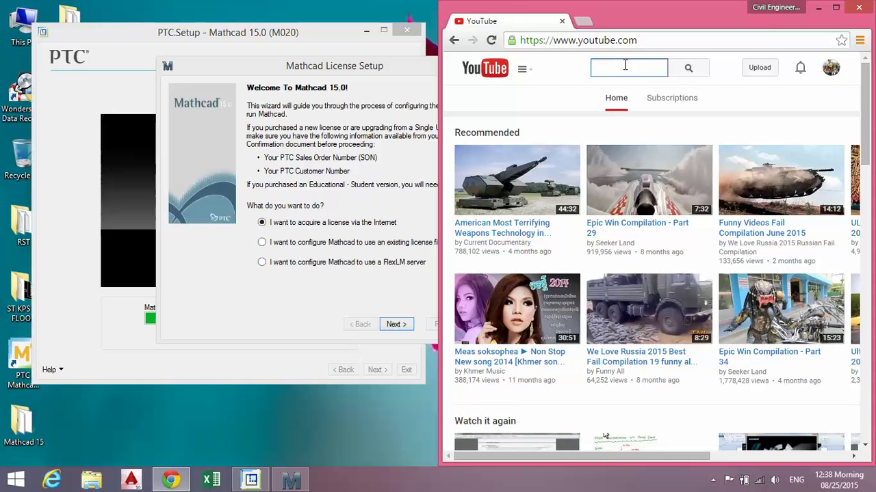
text(ci)
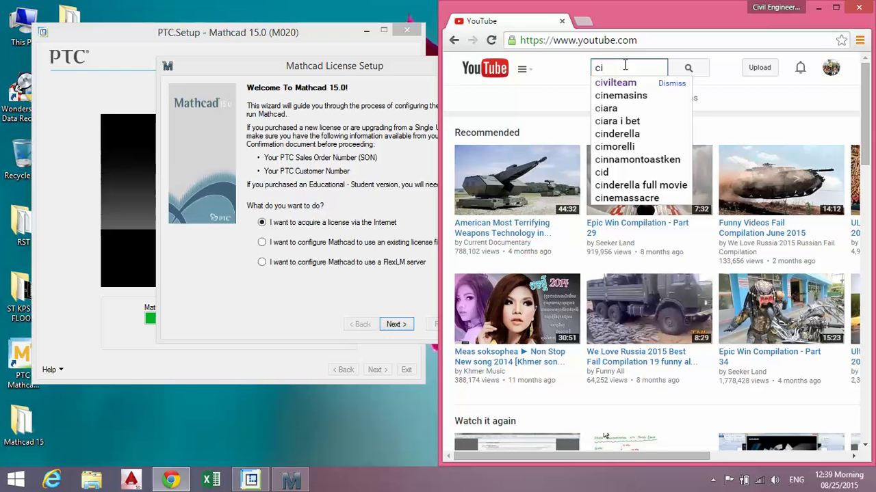
text(vil engin)
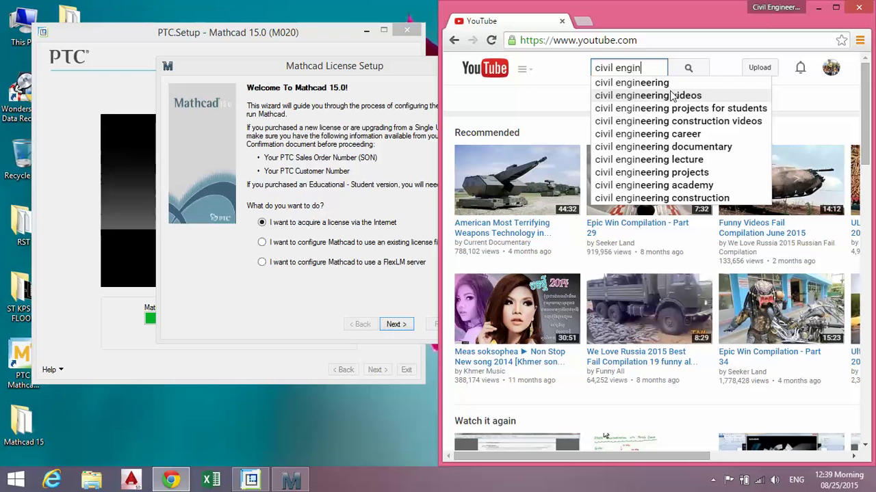
key(BackSpace)
key(BackSpace)
text(inee)
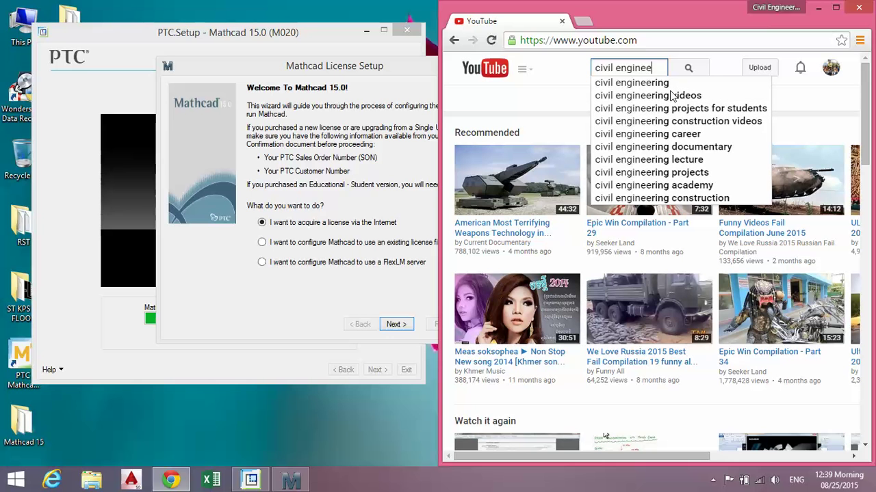
text(ring com)
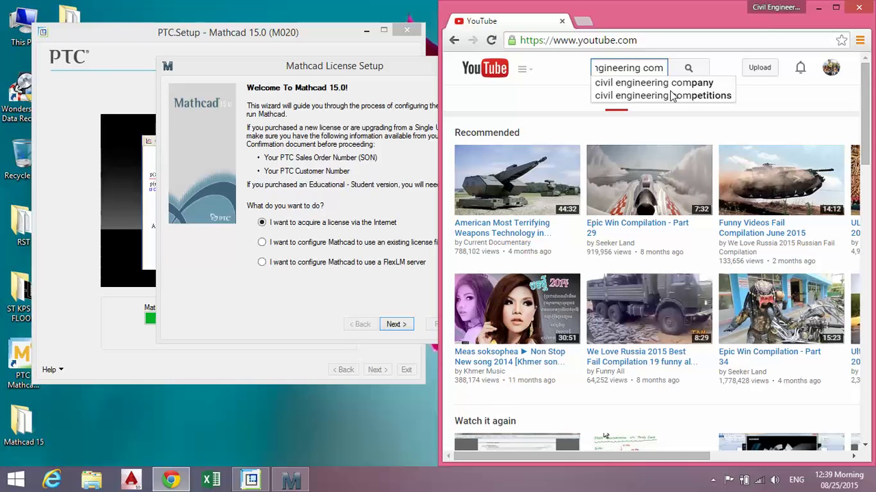
key(BackSpace)
key(BackSpace)
text(ambo)
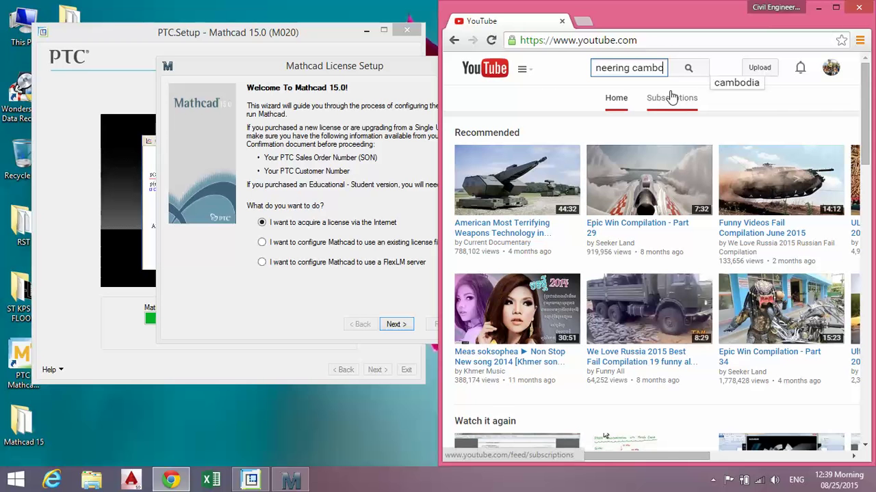
text(di)
text(a)
key(Return)
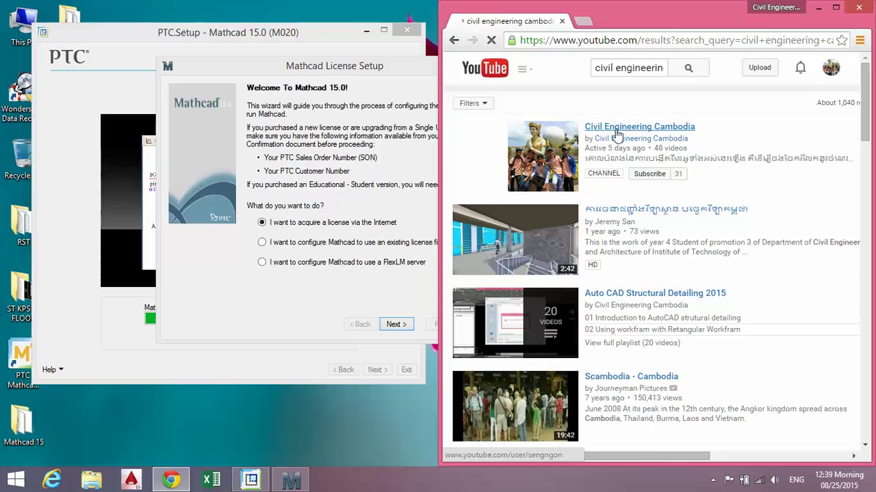
- Open the Civil Engineering Cambodia channel, look through its playlists and minimize the browser
mouse_move(597, 135)
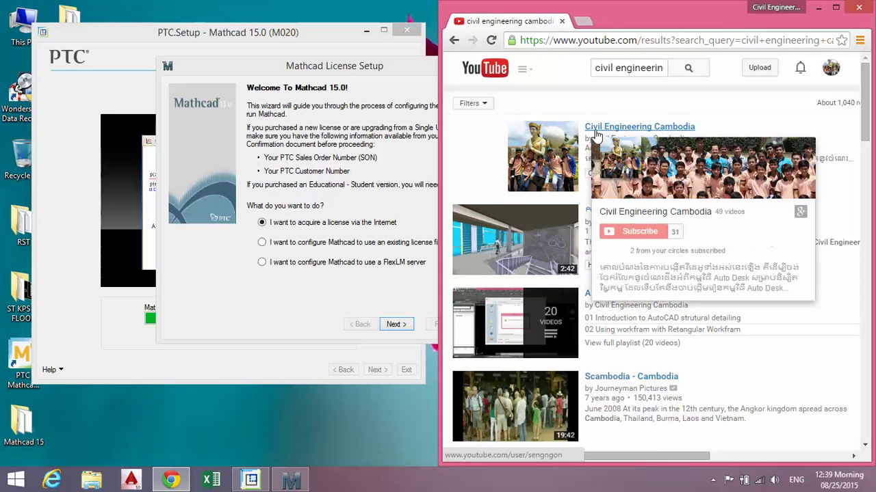
click(644, 131)
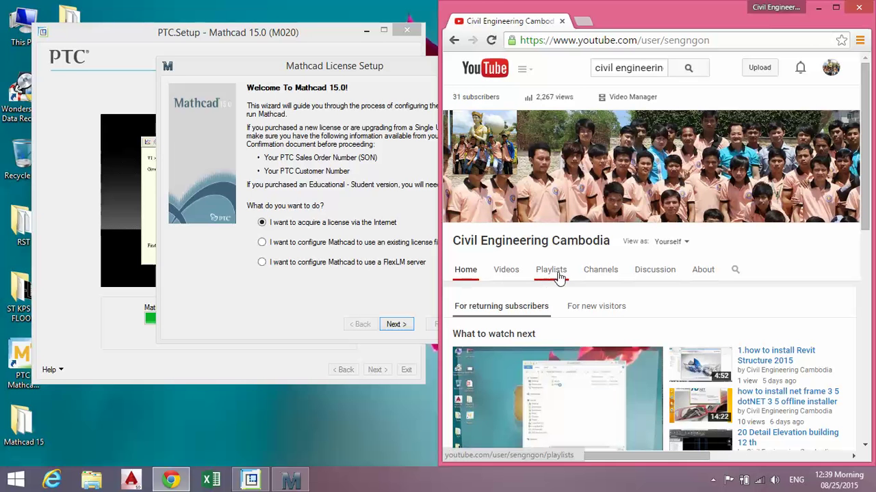
click(551, 271)
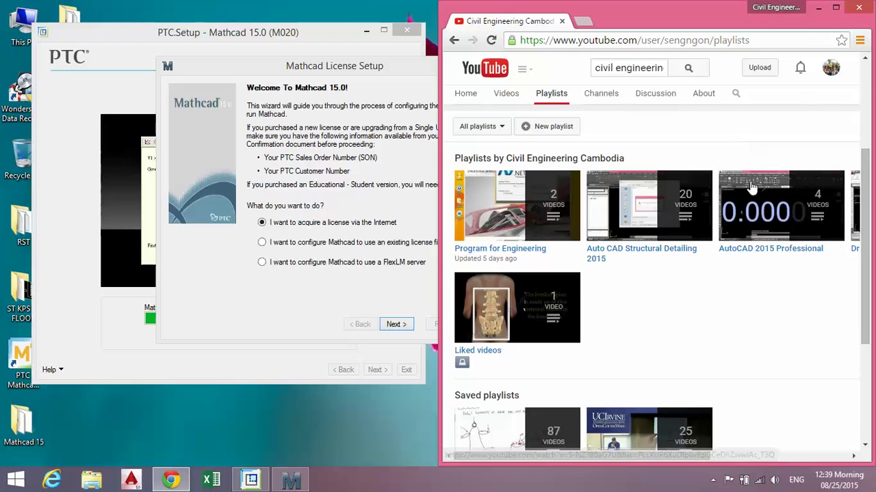
scroll(661, 229, up, 1)
scroll(649, 253, up, 2)
scroll(634, 269, down, 1)
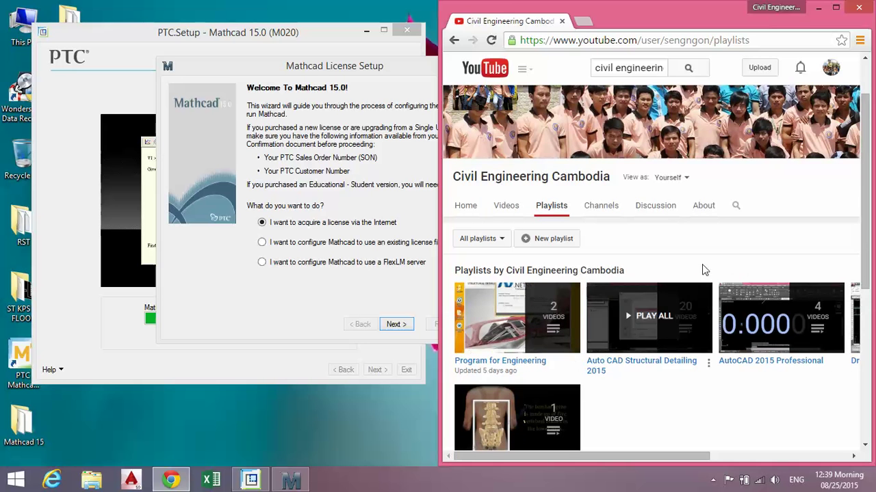
click(818, 7)
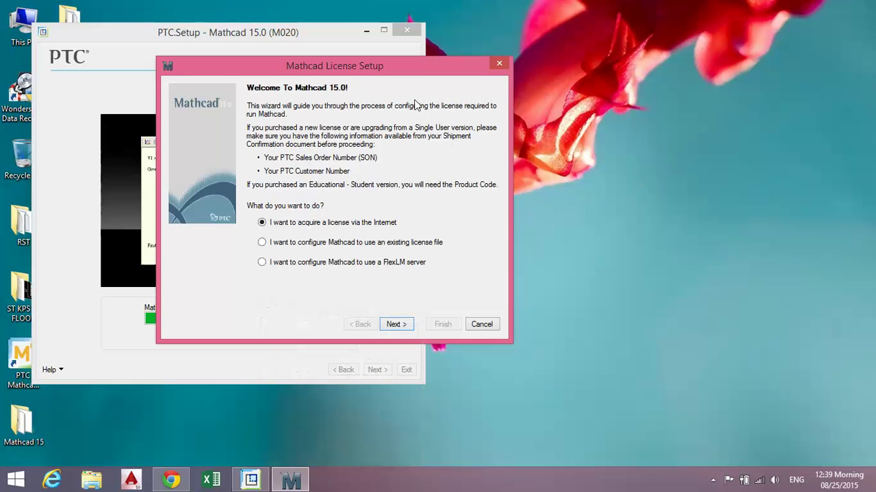
- Cancel the Mathcad License Setup wizard without acquiring a license and confirm the exit
drag(374, 68, 409, 31)
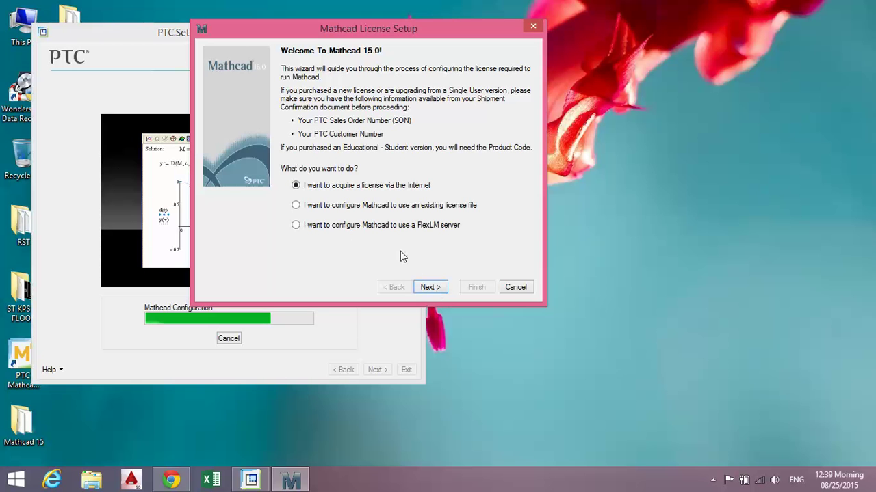
click(514, 287)
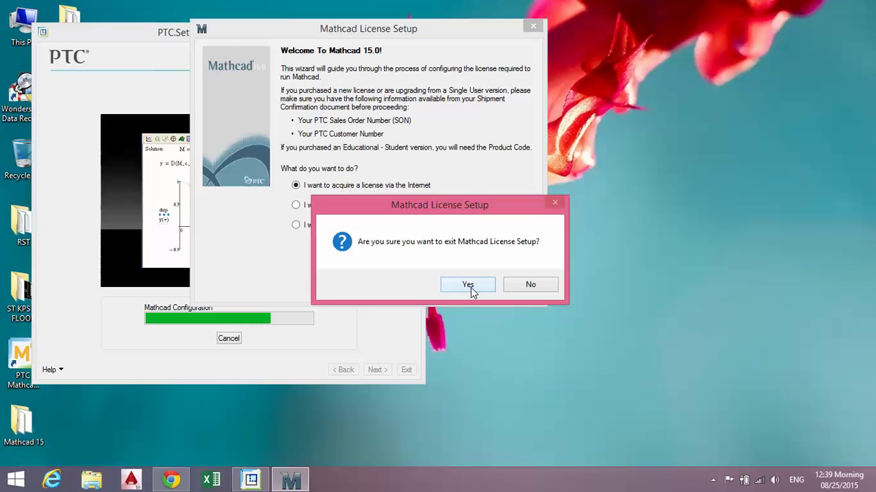
click(468, 285)
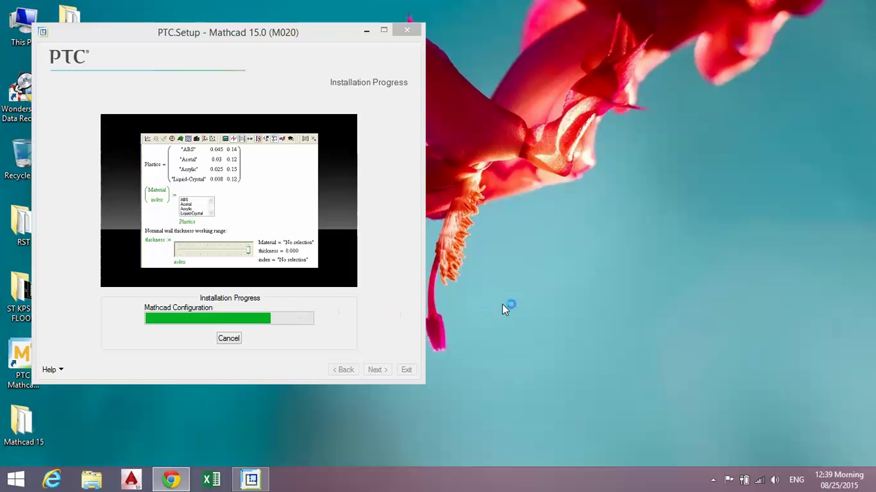
right_click(533, 177)
click(555, 213)
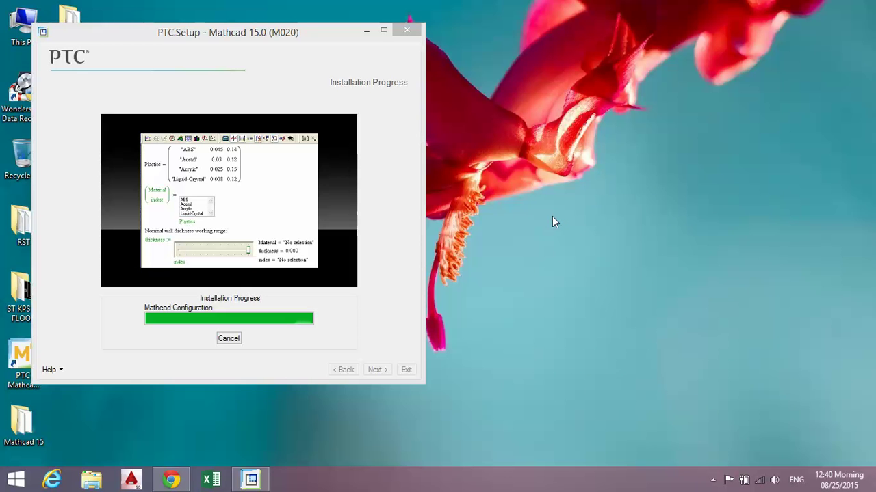
- Proceed past the completed Mathcad installation and exit PTC.Setup, confirming the exit
click(222, 229)
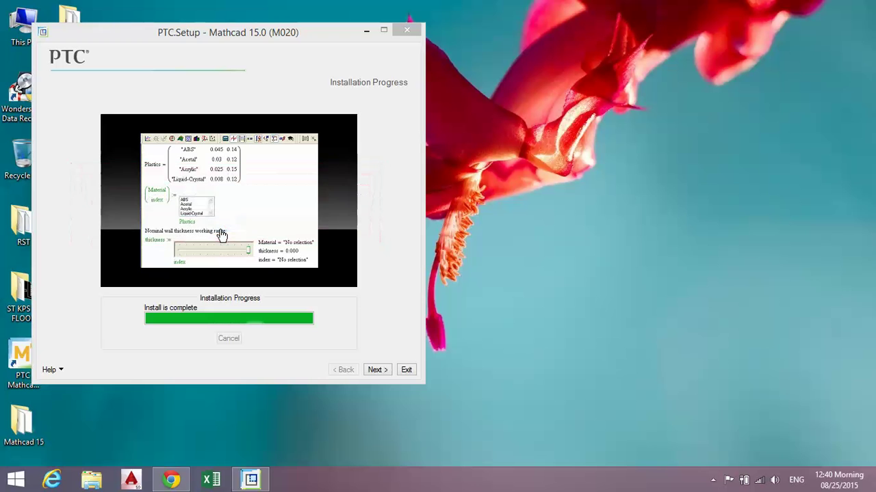
click(372, 371)
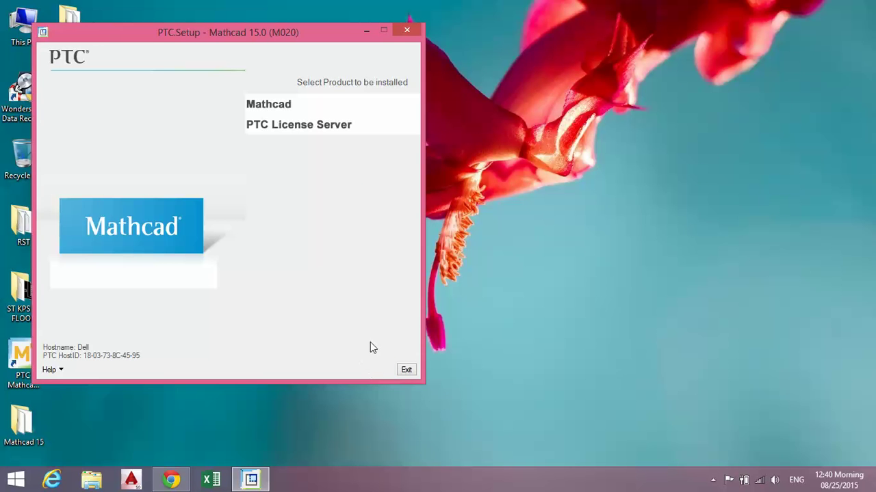
click(405, 370)
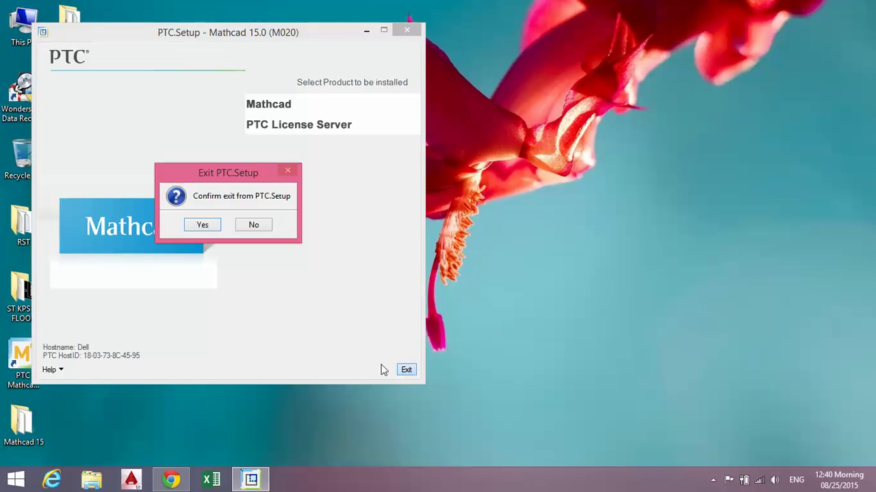
click(205, 227)
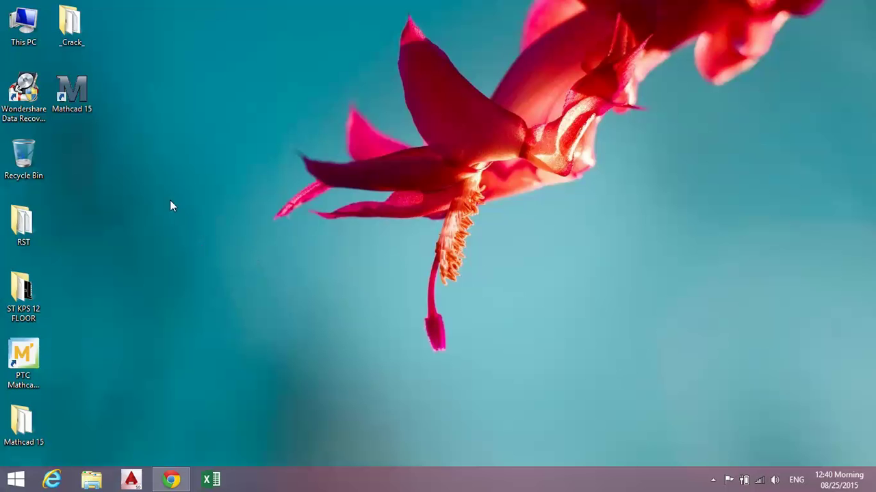
- Copy the userefi folder and the mathcad application from the _Crack_ folder inside the desktop's Mathcad 15 folder, and close the window
double_click(24, 425)
double_click(145, 82)
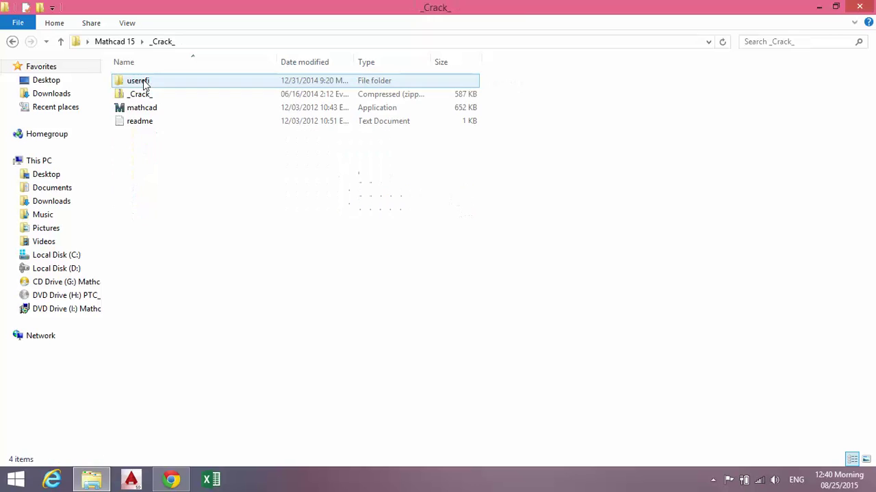
click(152, 110)
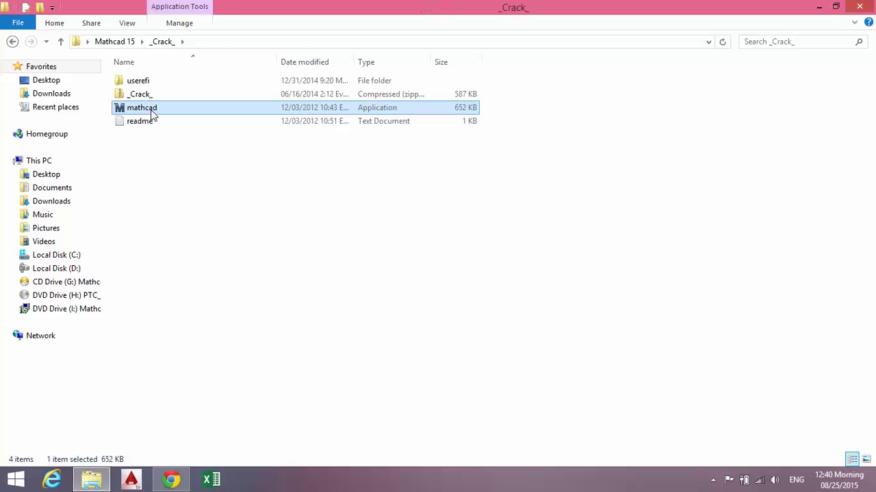
ctrl+click(147, 84)
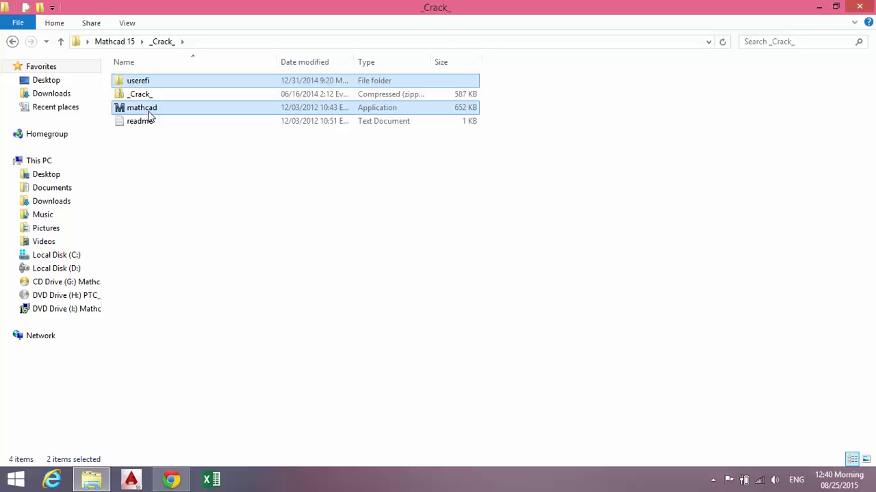
double_click(148, 109)
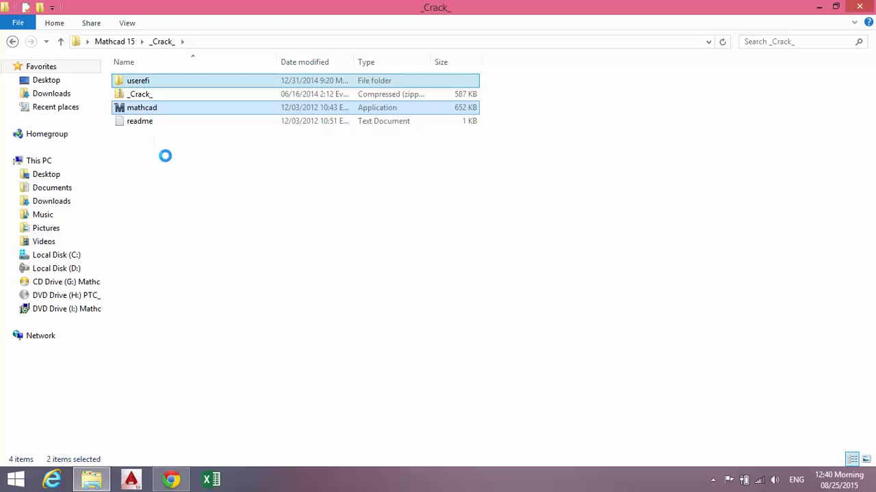
key(shift+F10)
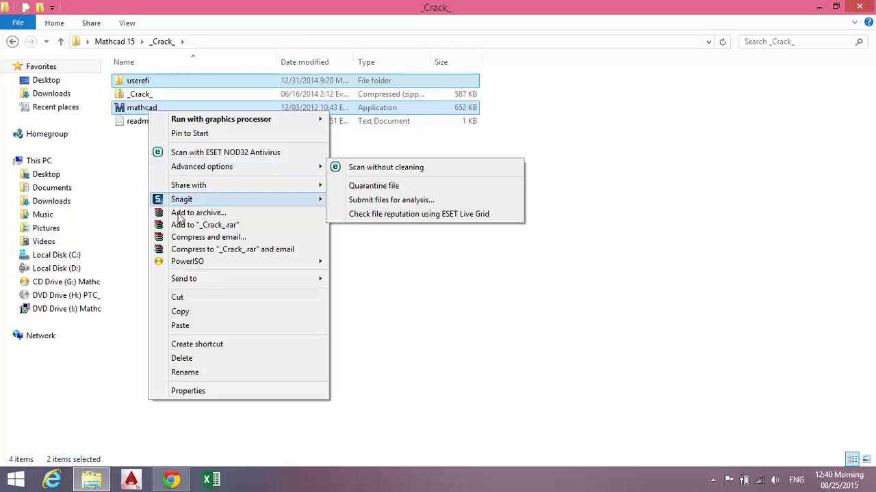
click(183, 312)
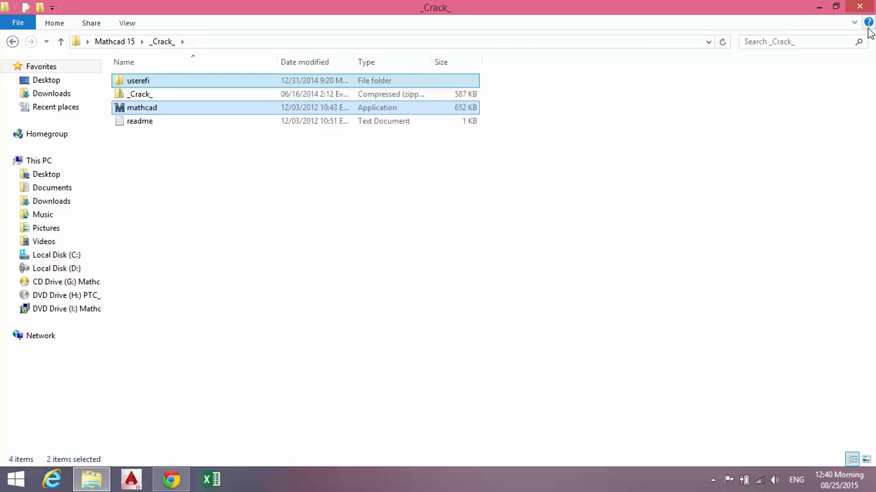
click(861, 6)
- Open the properties of the Mathcad 15 desktop shortcut and go from there to its file location
click(72, 93)
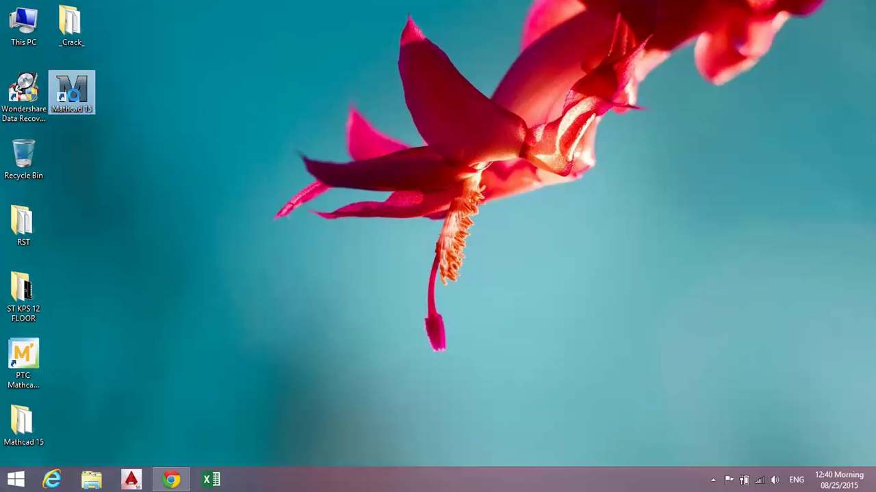
right_click(73, 95)
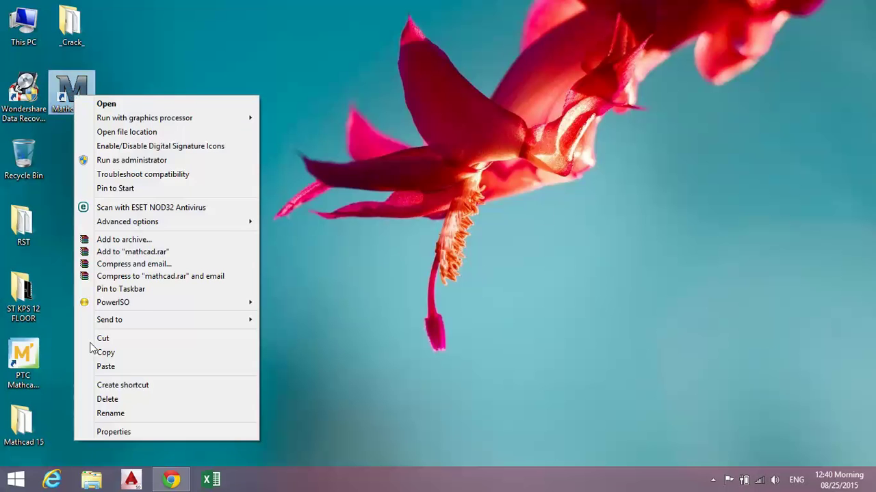
click(115, 432)
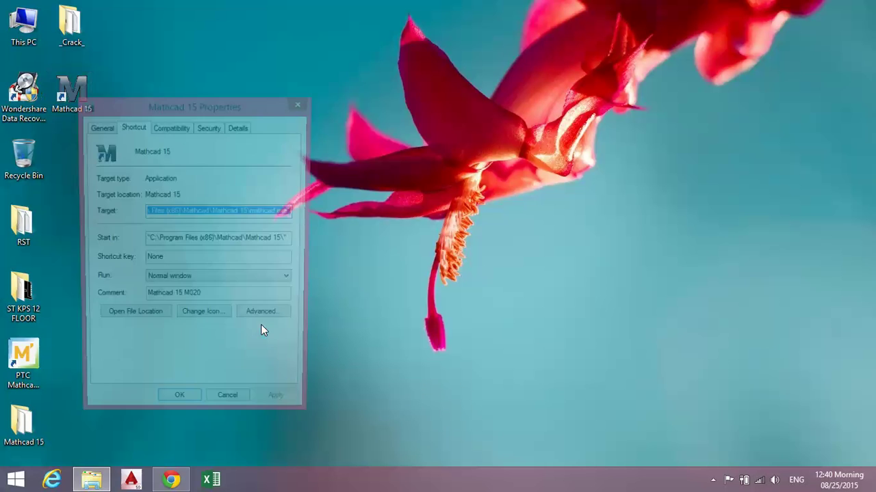
click(128, 322)
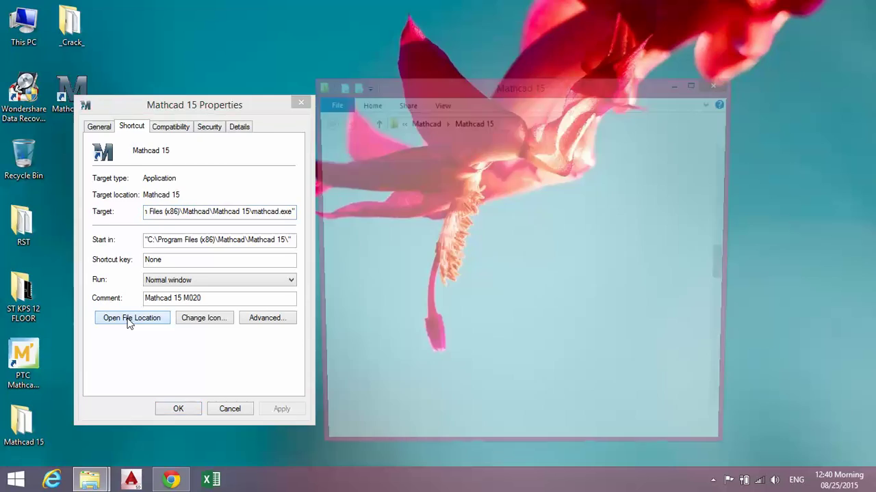
- Paste the copied items into the Mathcad 15 program folder, replacing mathcad.exe and granting administrator permission for all current items
right_click(602, 202)
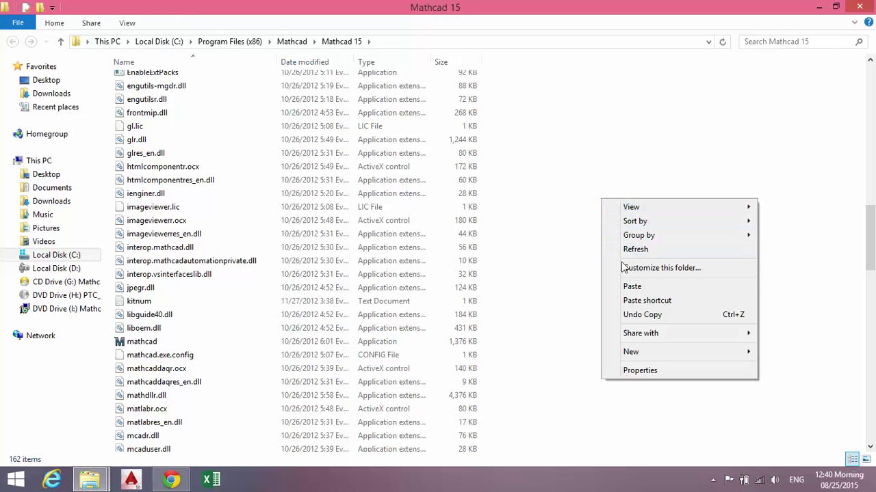
click(629, 288)
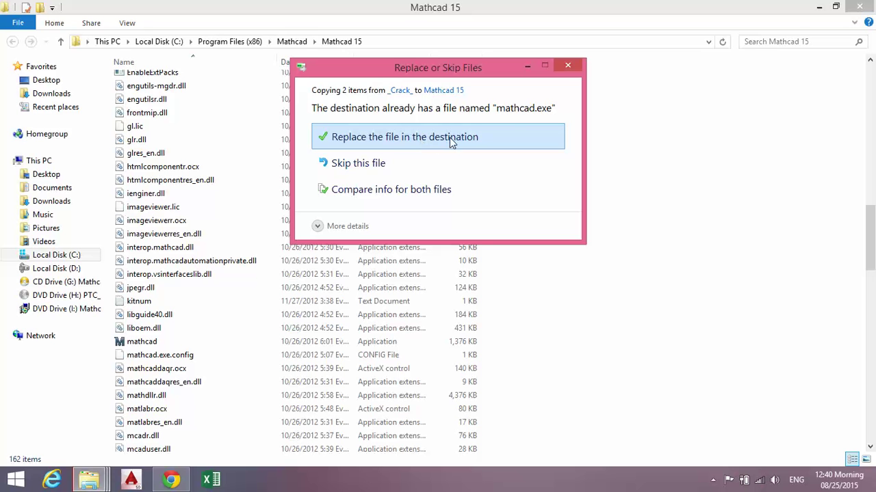
click(449, 138)
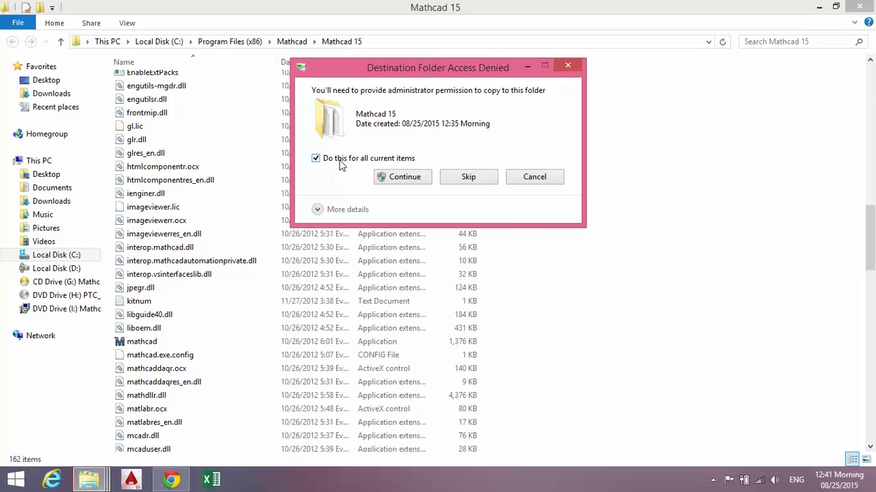
click(406, 176)
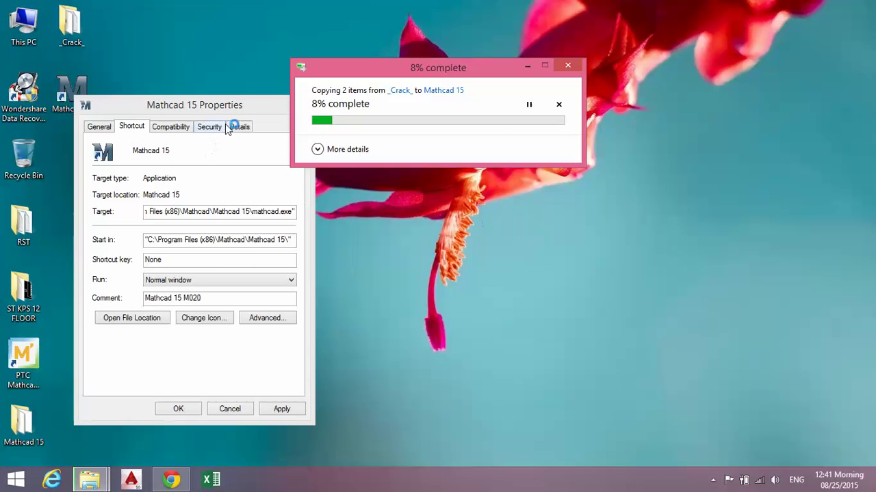
- Close the properties of the Mathcad 15 shortcut and refresh the desktop
click(263, 128)
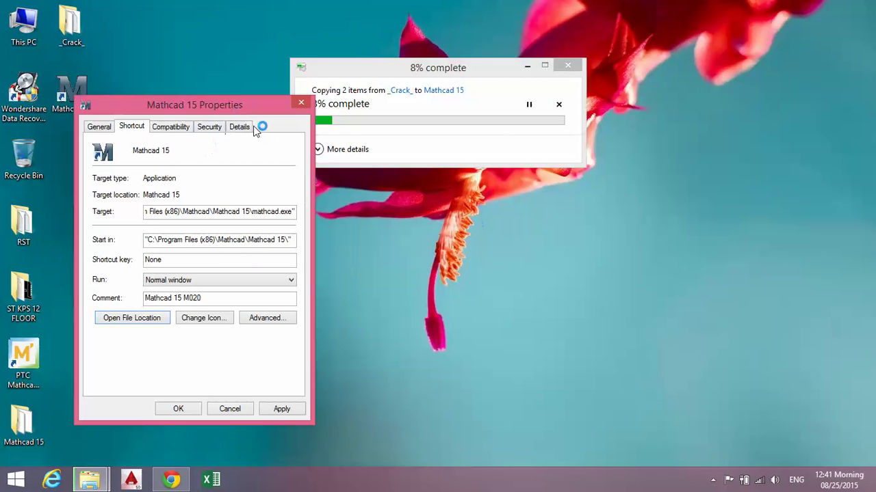
click(301, 103)
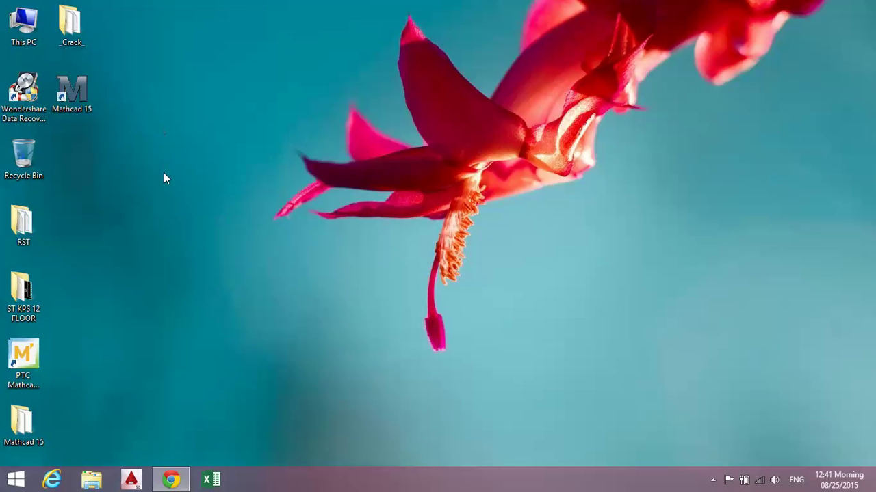
double_click(82, 97)
right_click(200, 237)
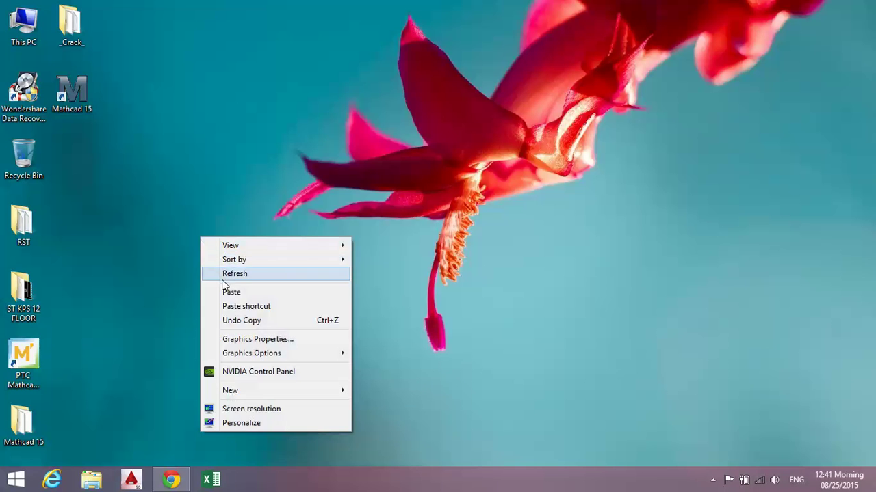
click(222, 277)
- Launch Mathcad 15 from its desktop shortcut and close the welcome window with the tutorial links
double_click(90, 110)
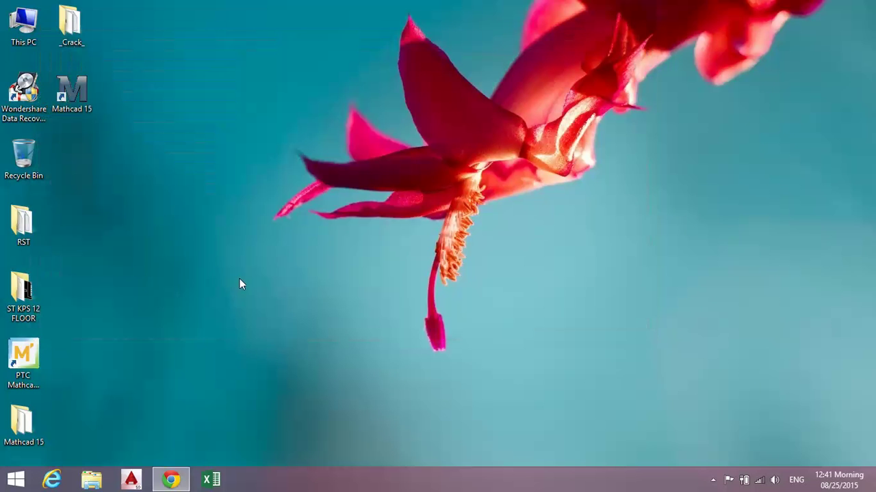
double_click(78, 103)
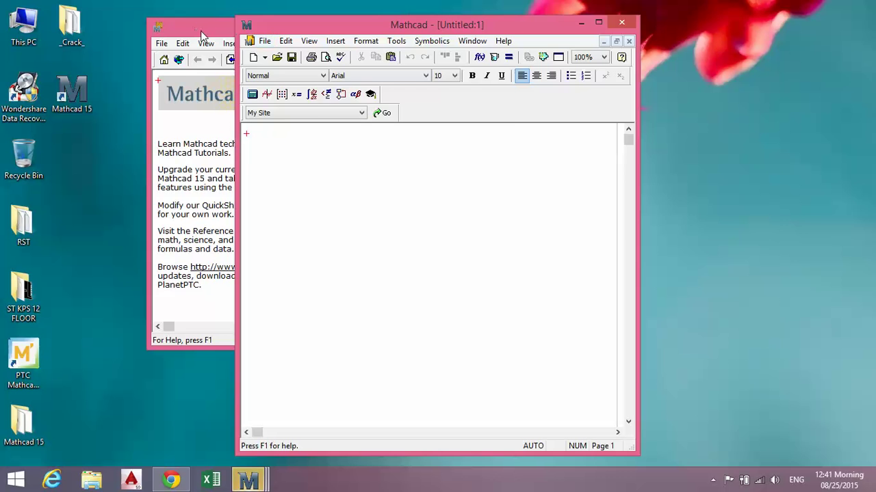
click(203, 39)
click(510, 28)
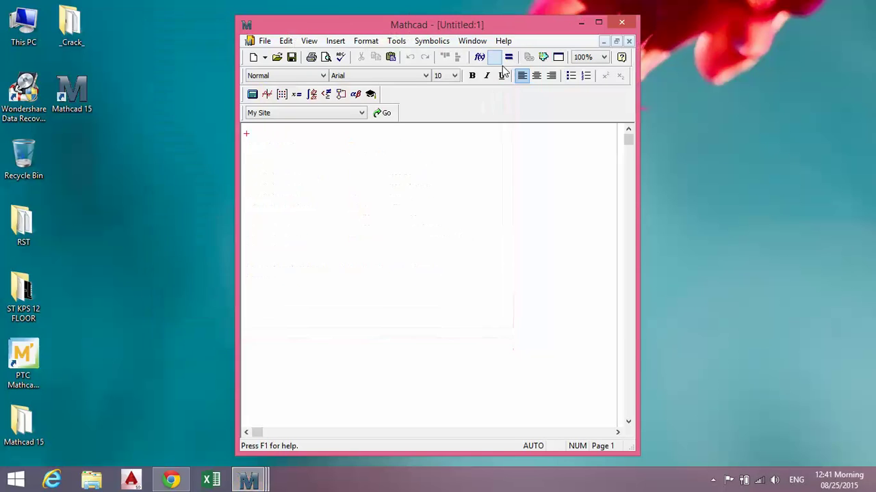
- Close the extra Mathcad windows and turn off showing tips on startup in Mathcad Tips
click(599, 23)
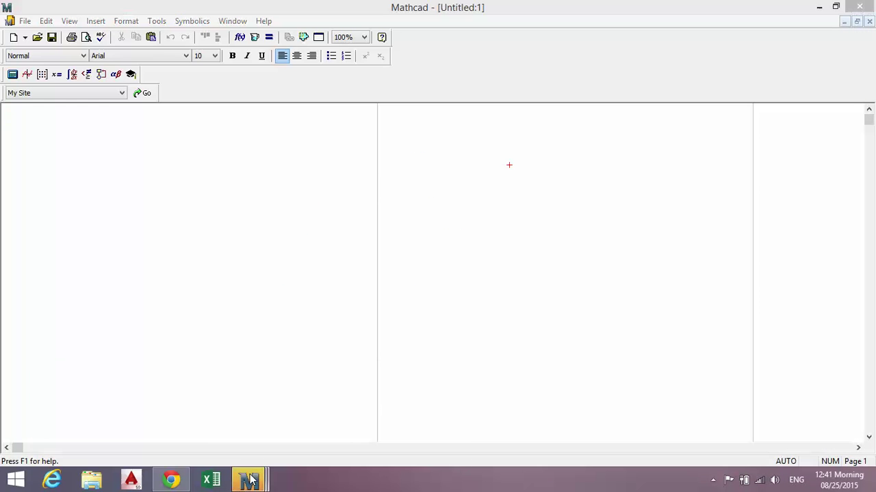
click(855, 8)
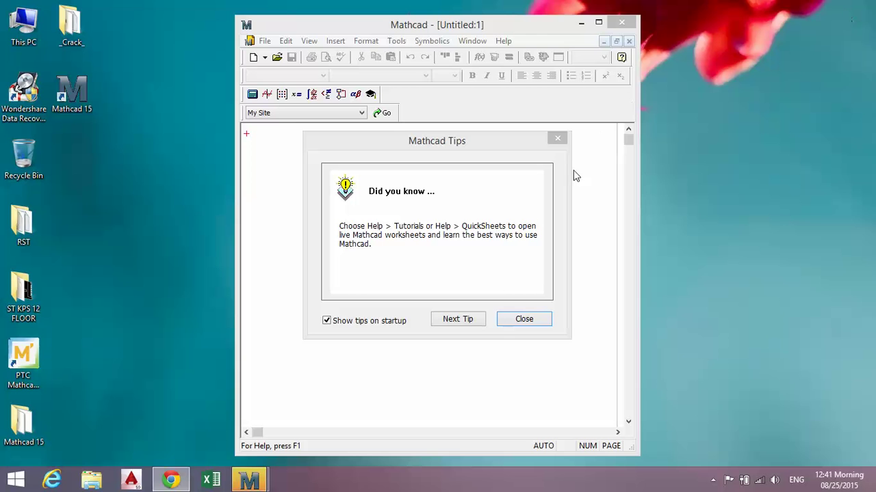
click(328, 321)
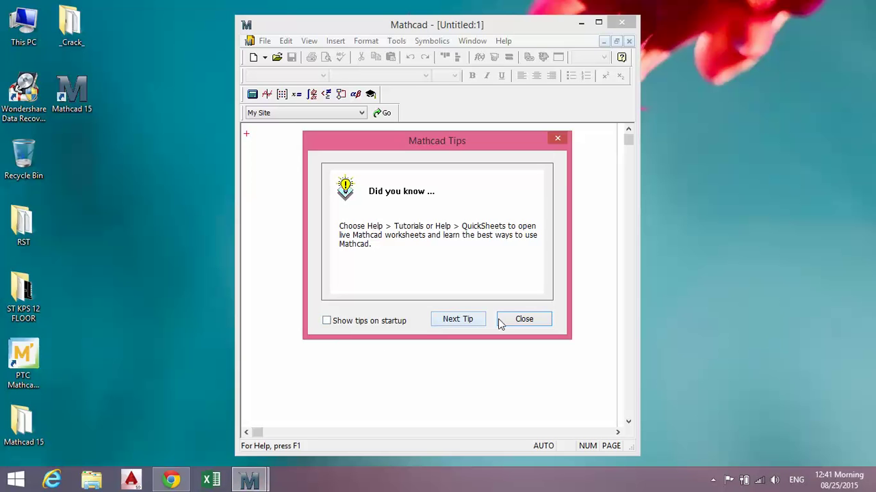
click(522, 321)
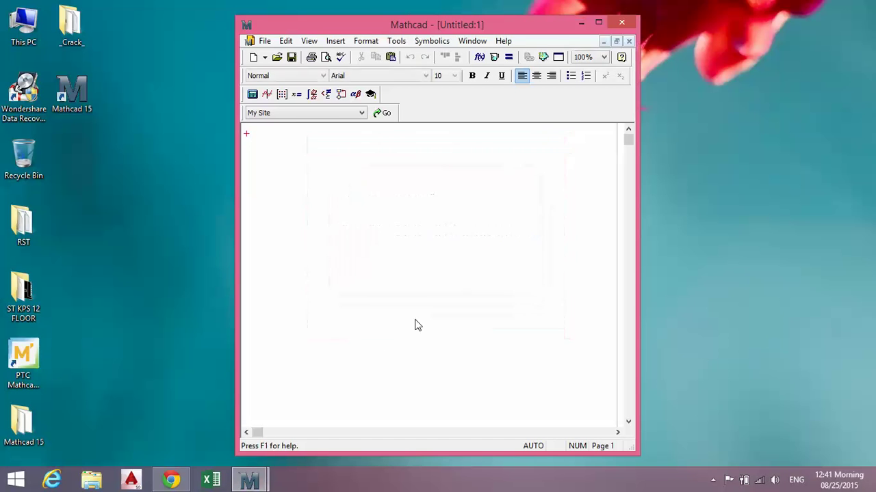
click(625, 24)
- Maximize the remaining blank Mathcad worksheet to try out the cursor and area selection, and close Mathcad
click(593, 26)
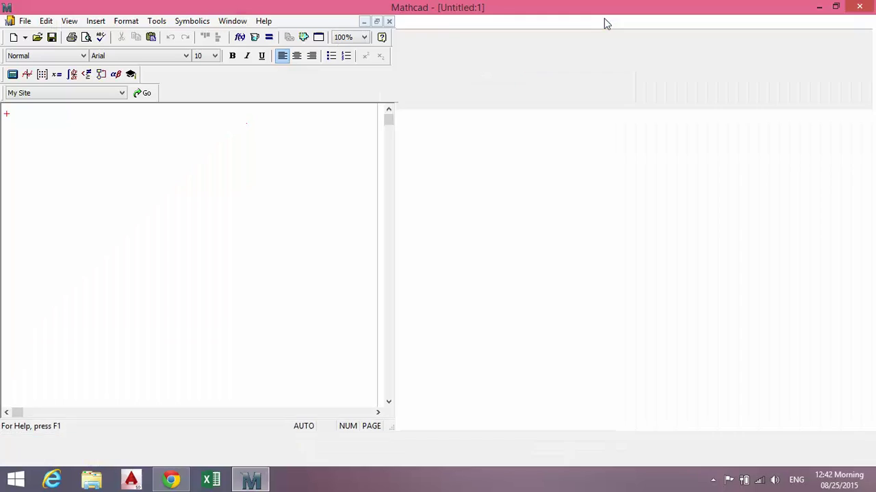
click(526, 163)
click(239, 234)
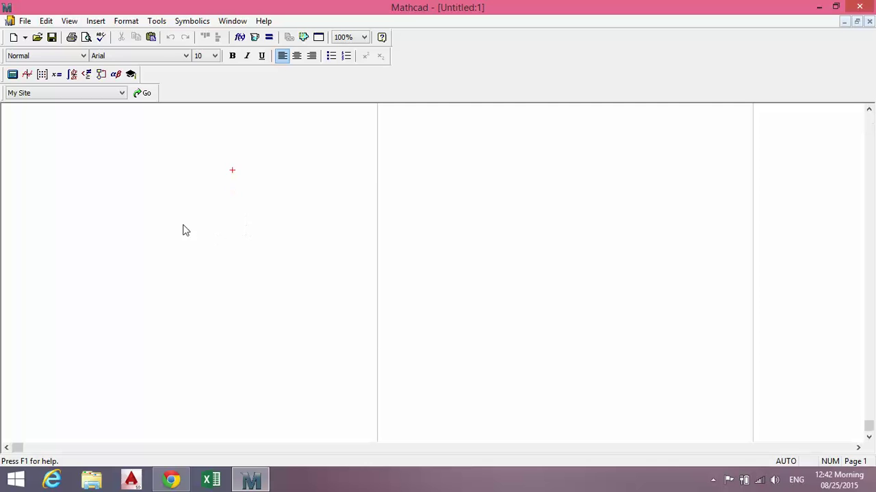
drag(43, 139, 310, 342)
drag(326, 393, 65, 123)
drag(227, 287, 158, 176)
click(859, 7)
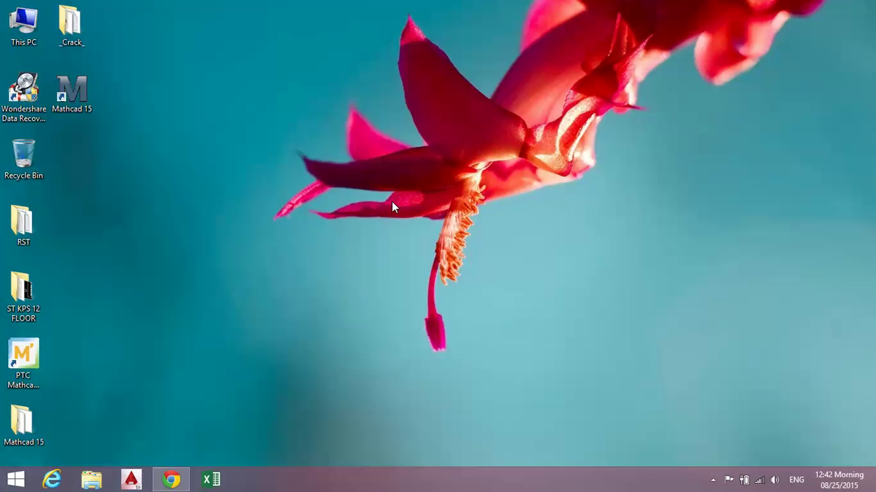